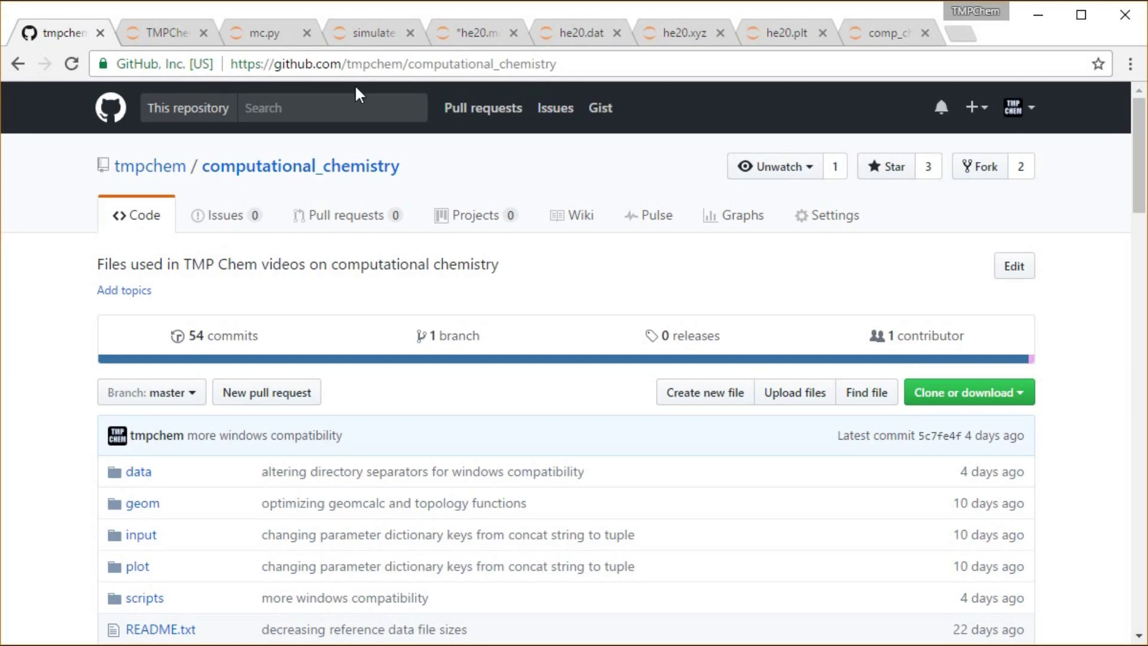
Switch from the GitHub repo to the Jupyter file tree of TMPChem/Coding at localhost:8888.
left_click(149, 34)
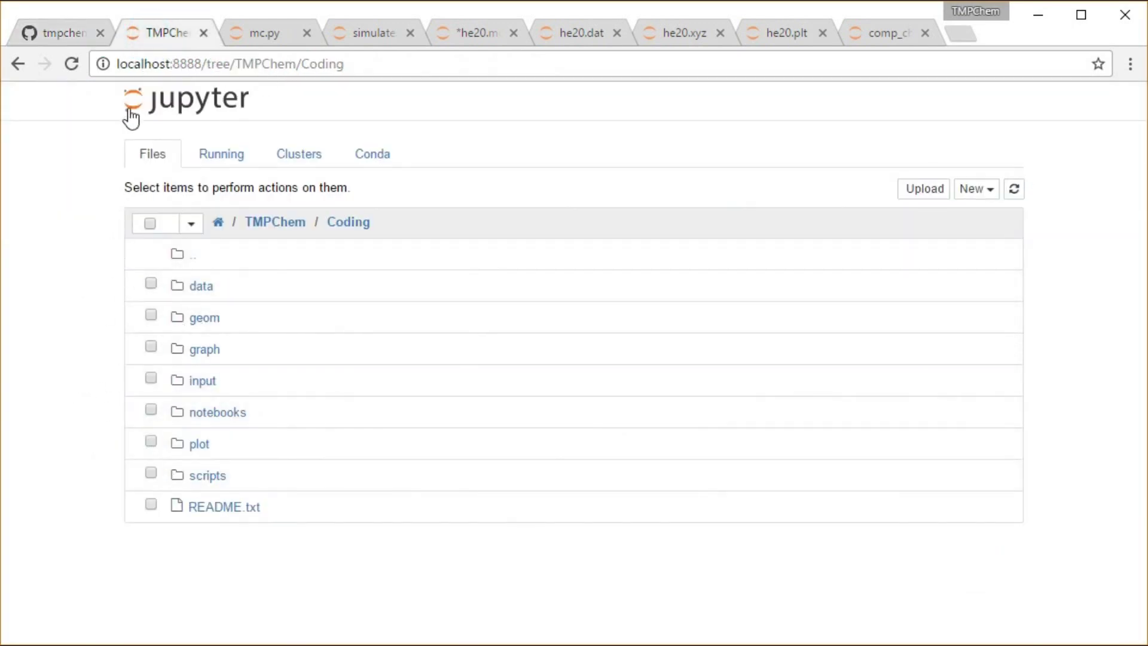
View the mc.py Monte Carlo script, then the mmlib/simulate.py library source.
left_click(249, 33)
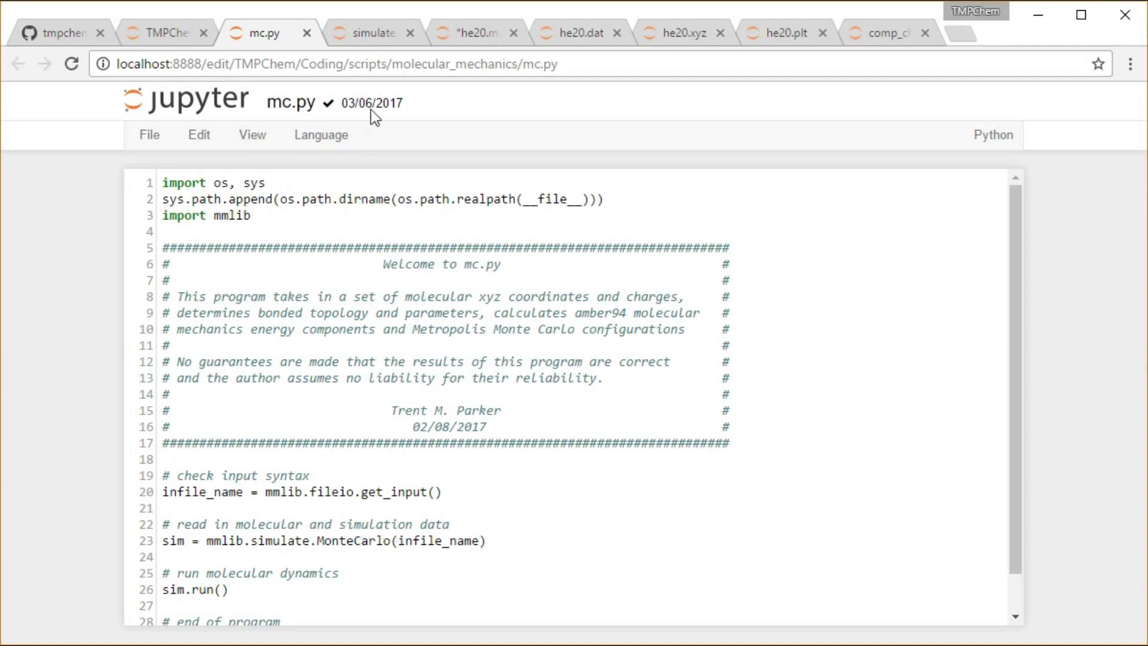
left_click(361, 32)
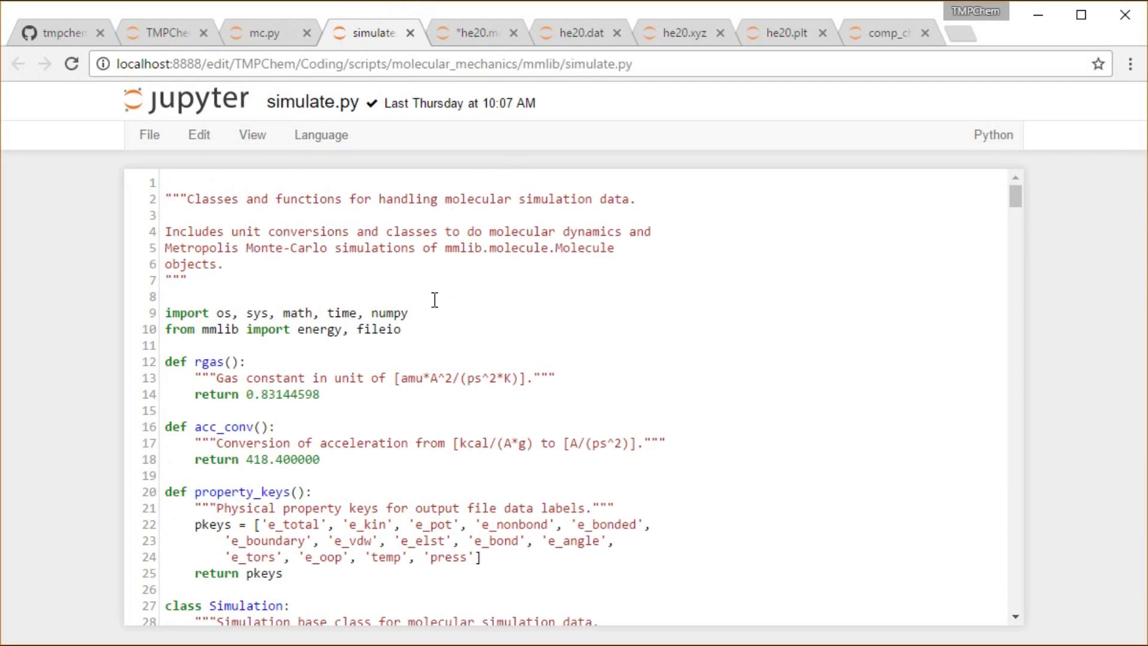
Scroll simulate.py to the MonteCarlo class run method, then close mc.py and simulate.py.
left_click_drag(1014, 199, 1006, 483)
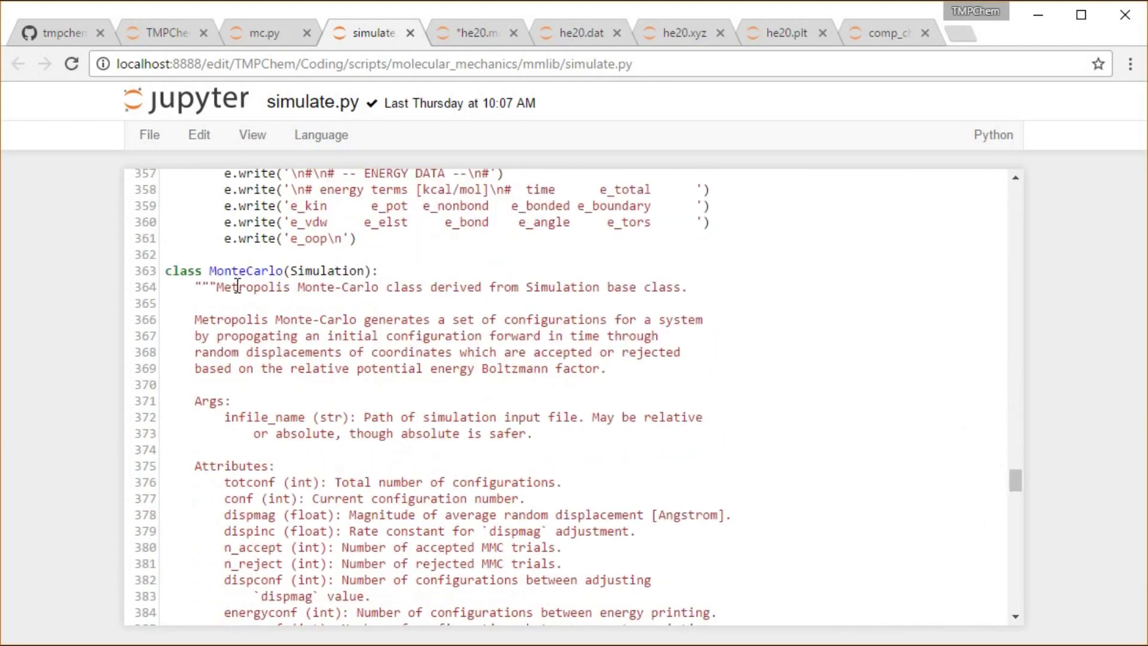
left_click_drag(1013, 482, 1013, 519)
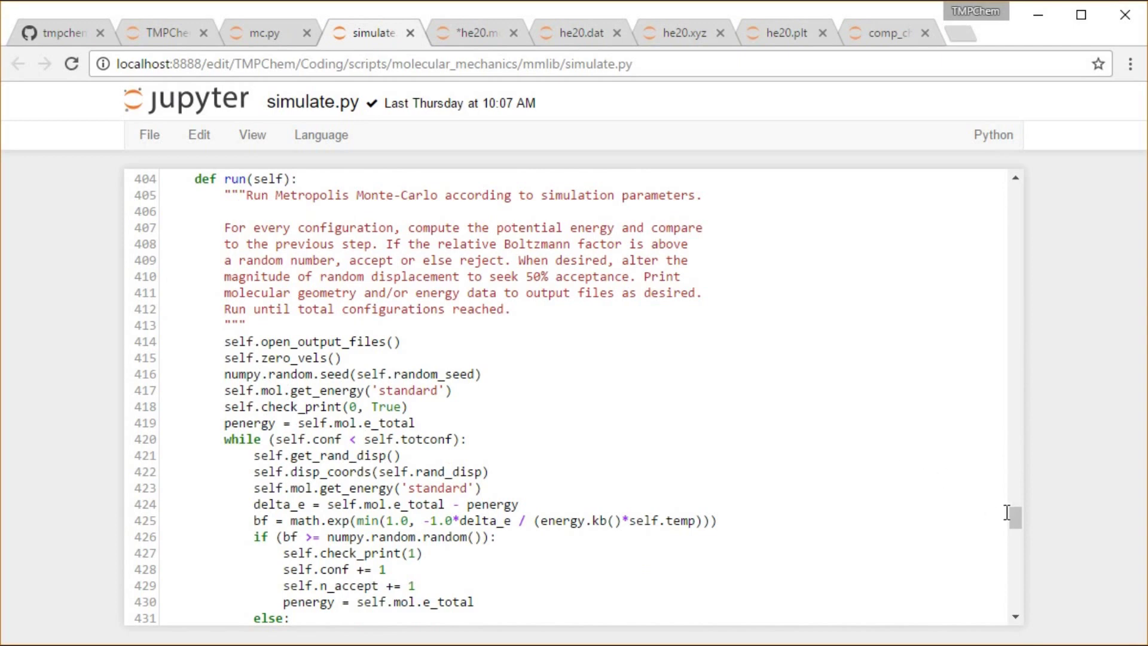
left_click_drag(1016, 515, 1018, 525)
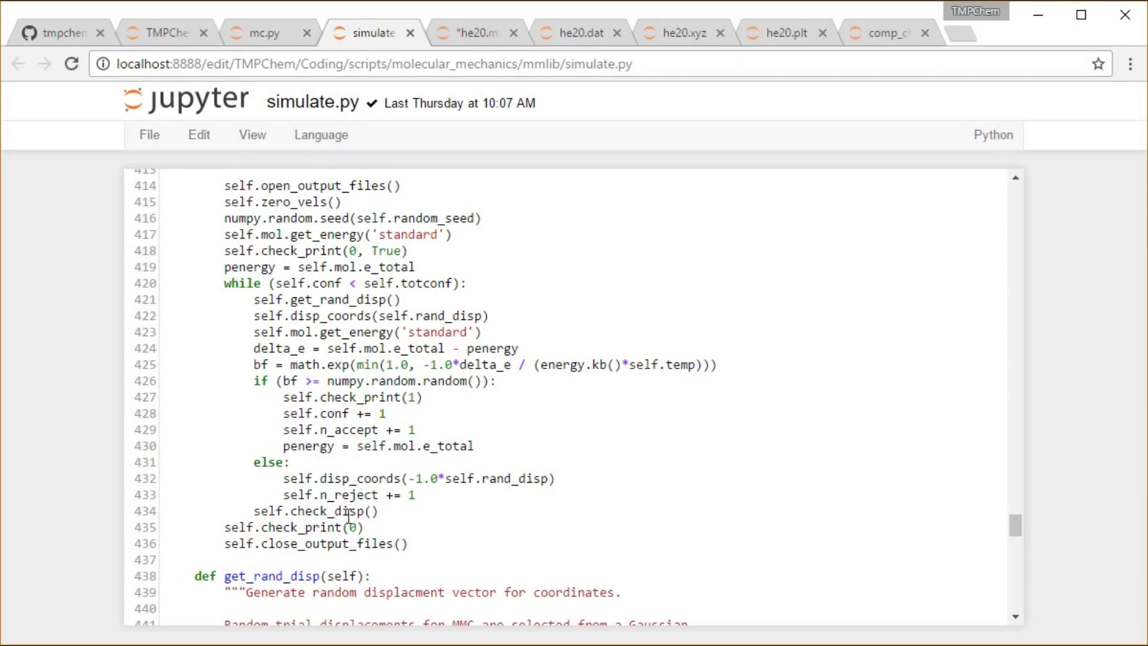
left_click(306, 33)
left_click(307, 33)
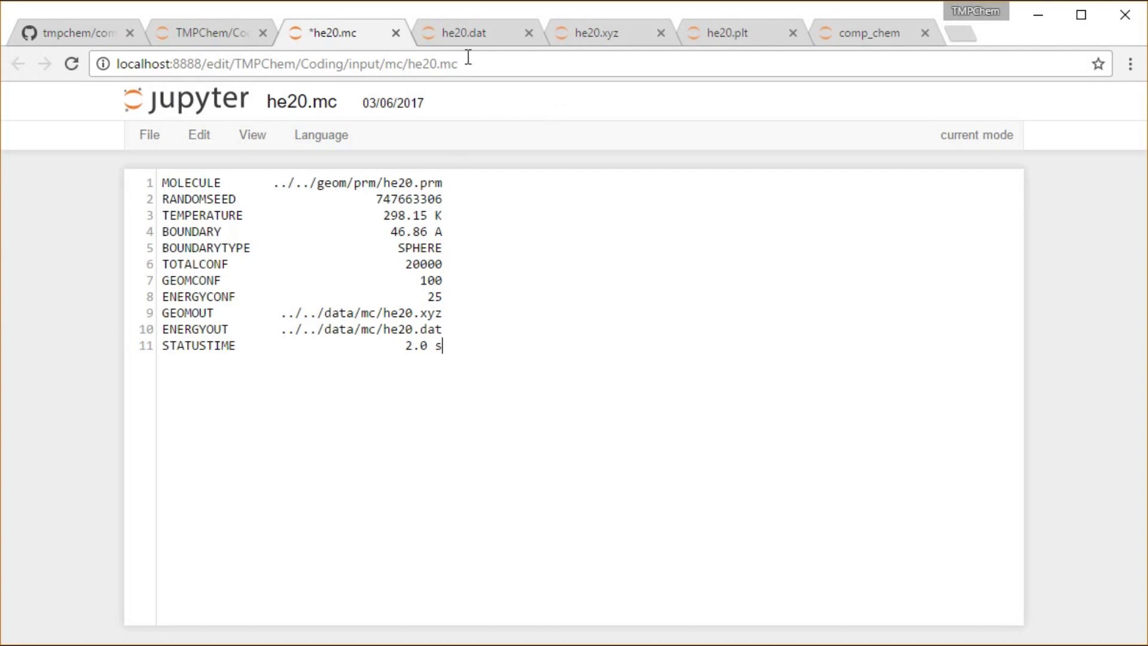
After reviewing the he20.mc settings, show the he20.dat energy output file.
left_click(465, 33)
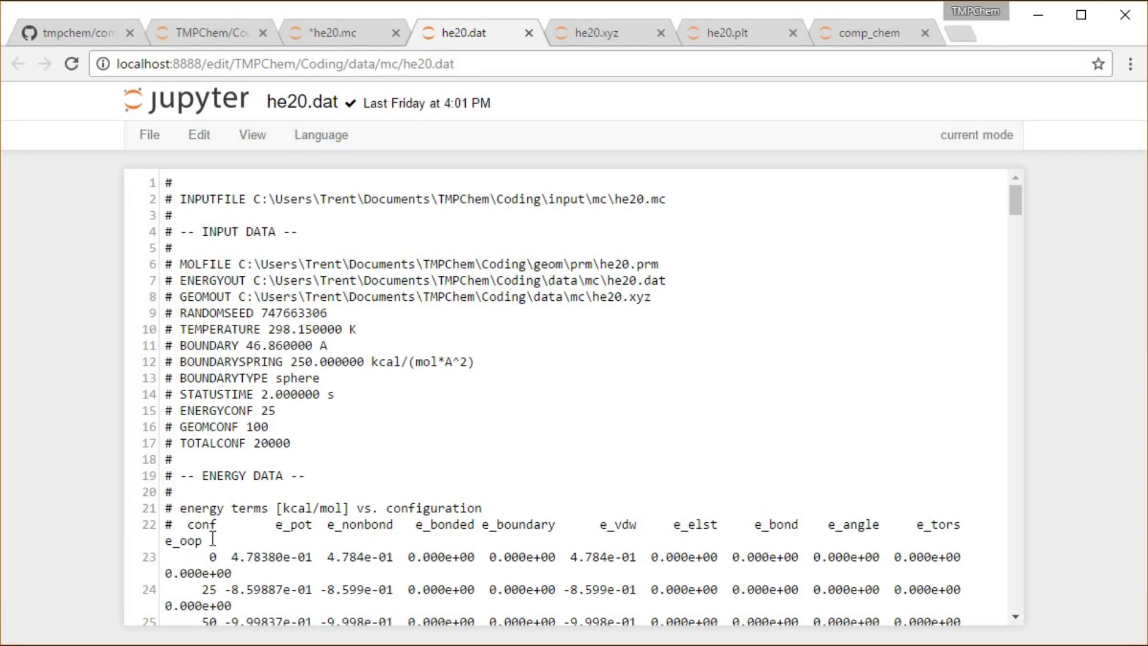
Scroll through he20.dat's energy terms to the last configuration, then show he20.xyz.
scroll(1010, 203, "down", 20)
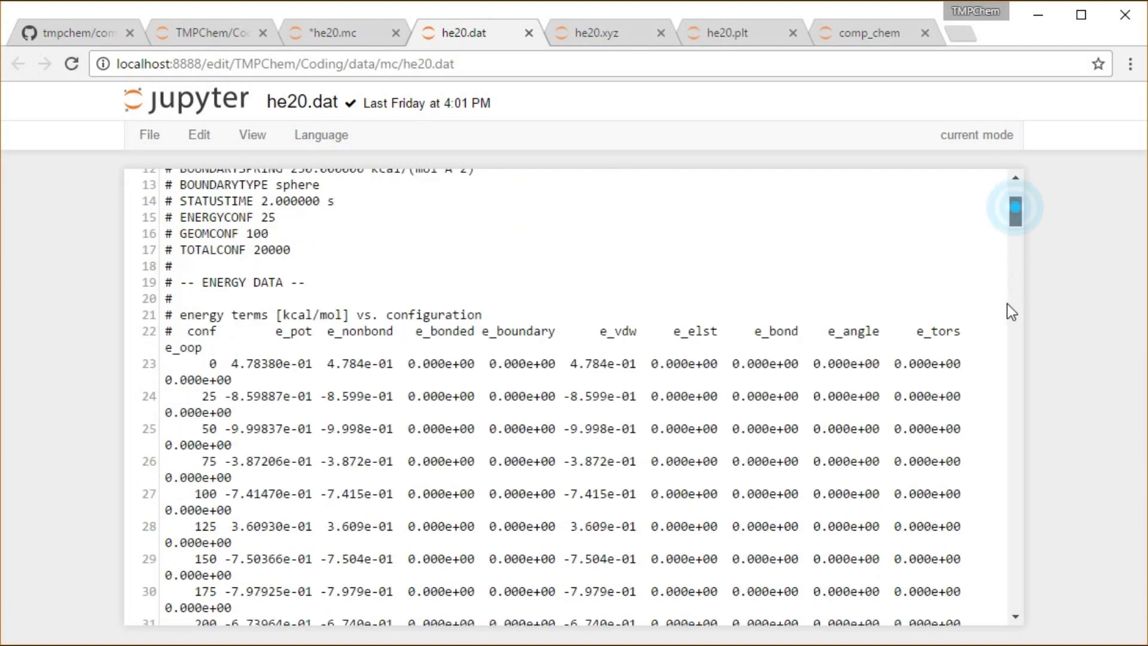
left_click_drag(1015, 492, 1012, 521)
left_click_drag(1015, 571, 1012, 616)
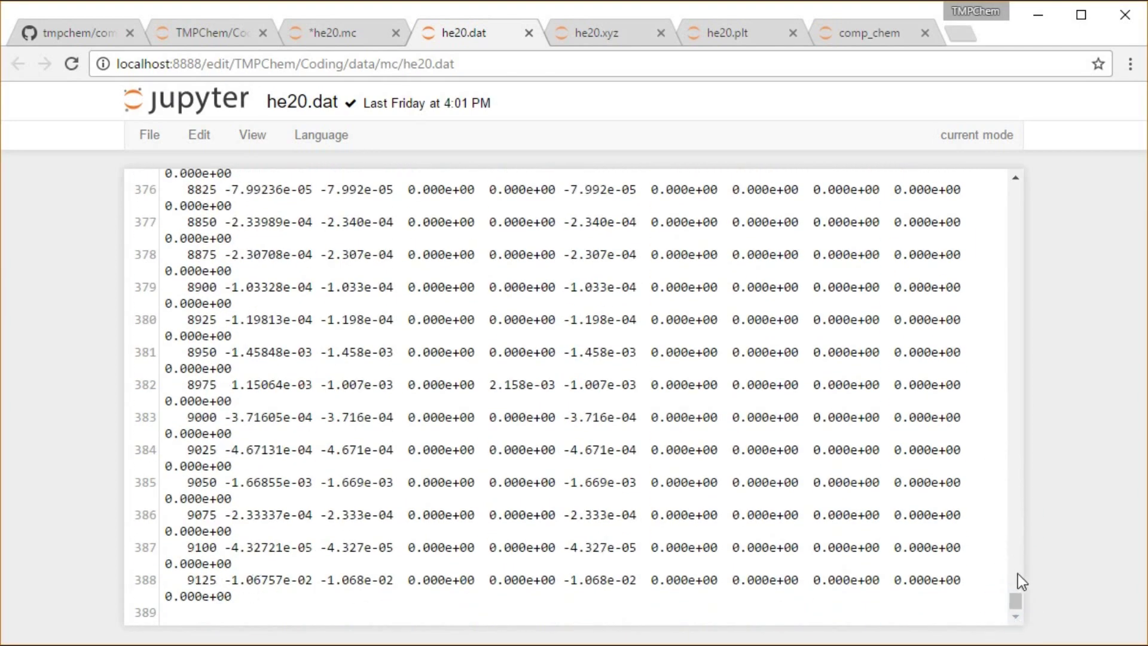
left_click_drag(1015, 600, 969, 228)
left_click(601, 33)
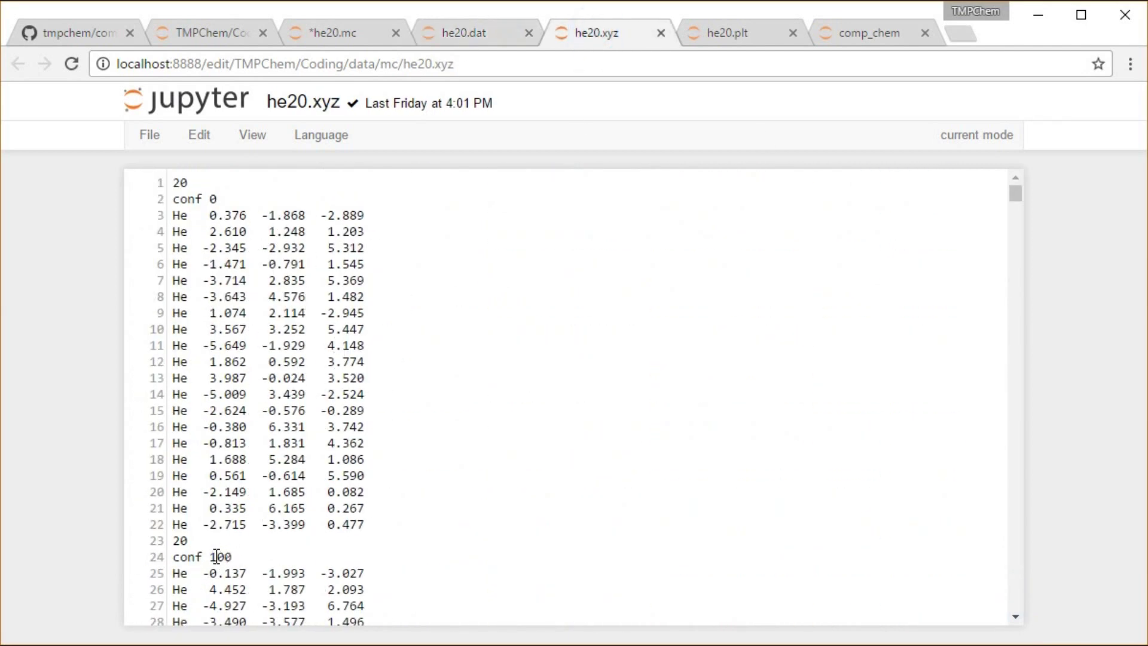
Skim he20.xyz coordinates down to conf 9100, then show the he20.plt plot input.
left_click_drag(1016, 195, 1016, 260)
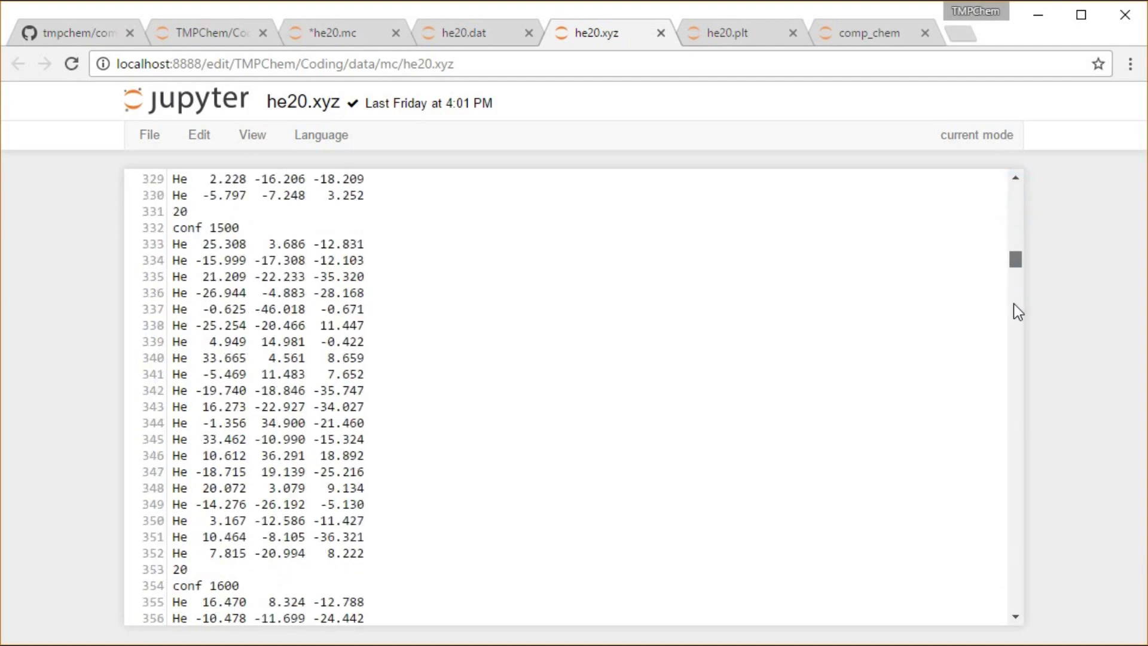
left_click_drag(1013, 303, 1006, 534)
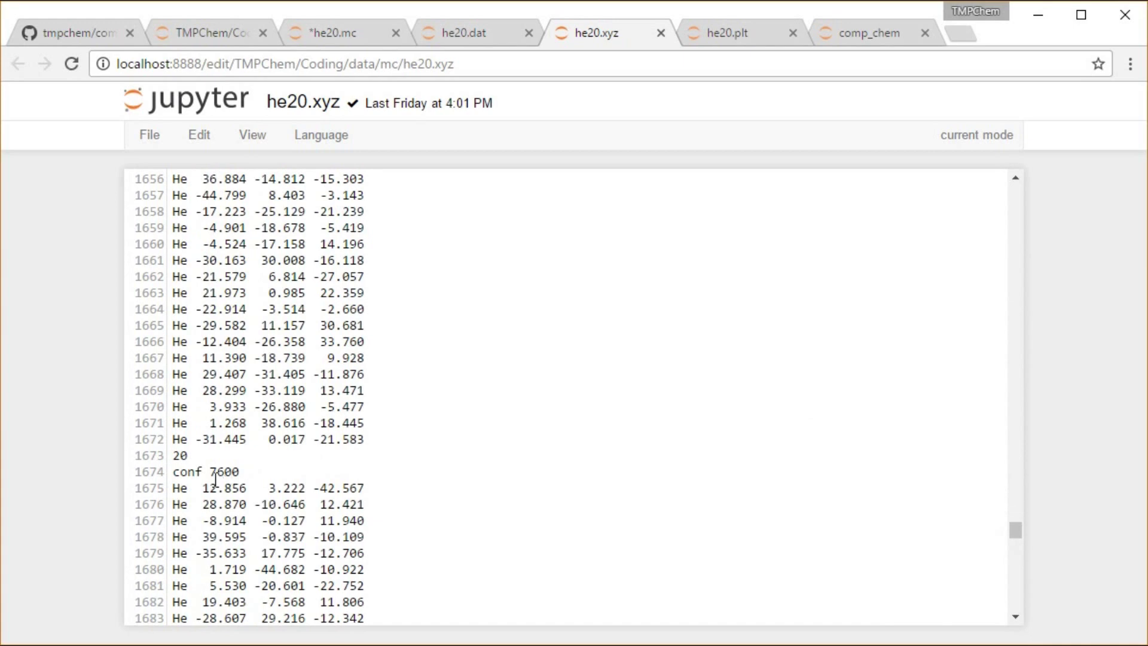
left_click_drag(1016, 538, 1016, 623)
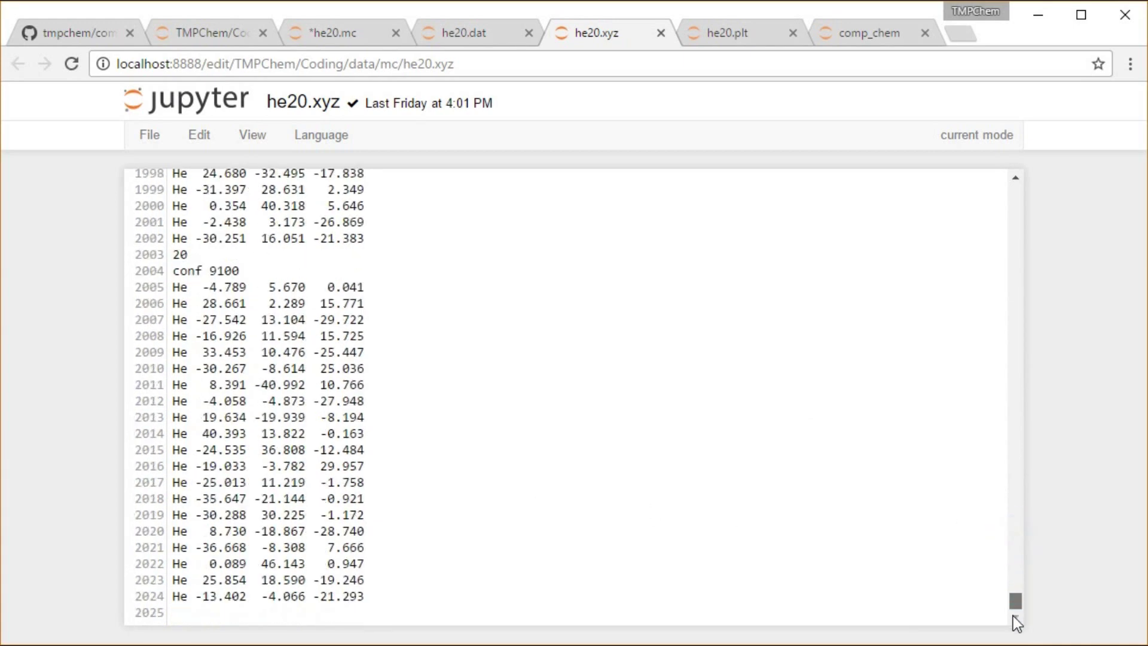
left_click(726, 34)
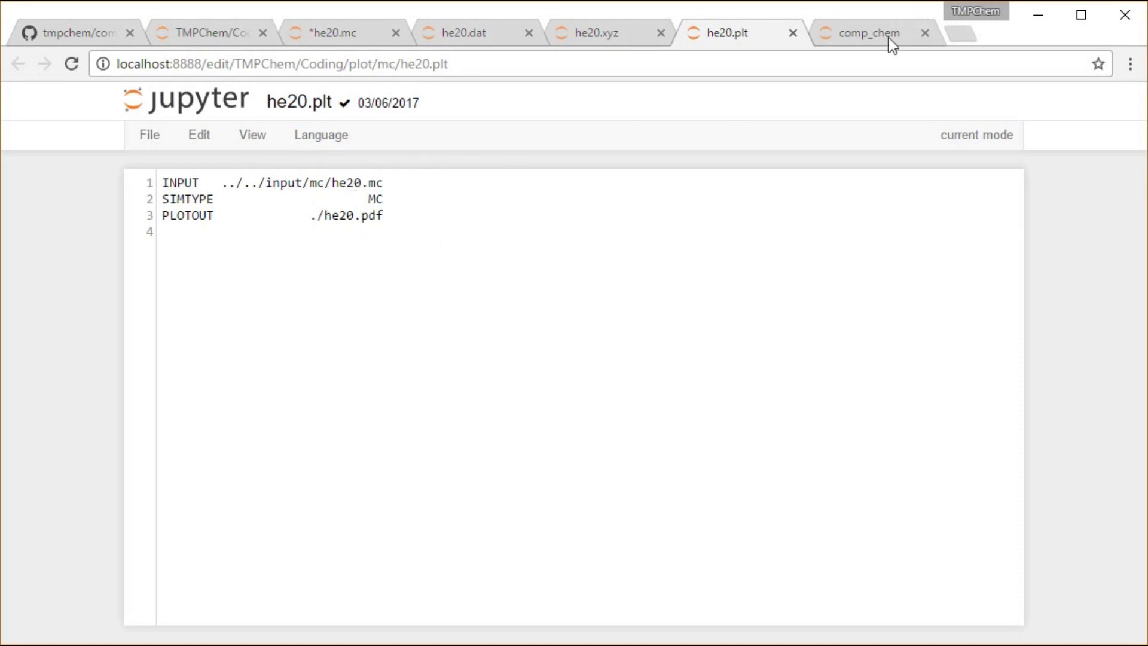
Show the comp_chem notebook with ana.py's helium energy statistics (avg, std, min, max).
left_click(866, 33)
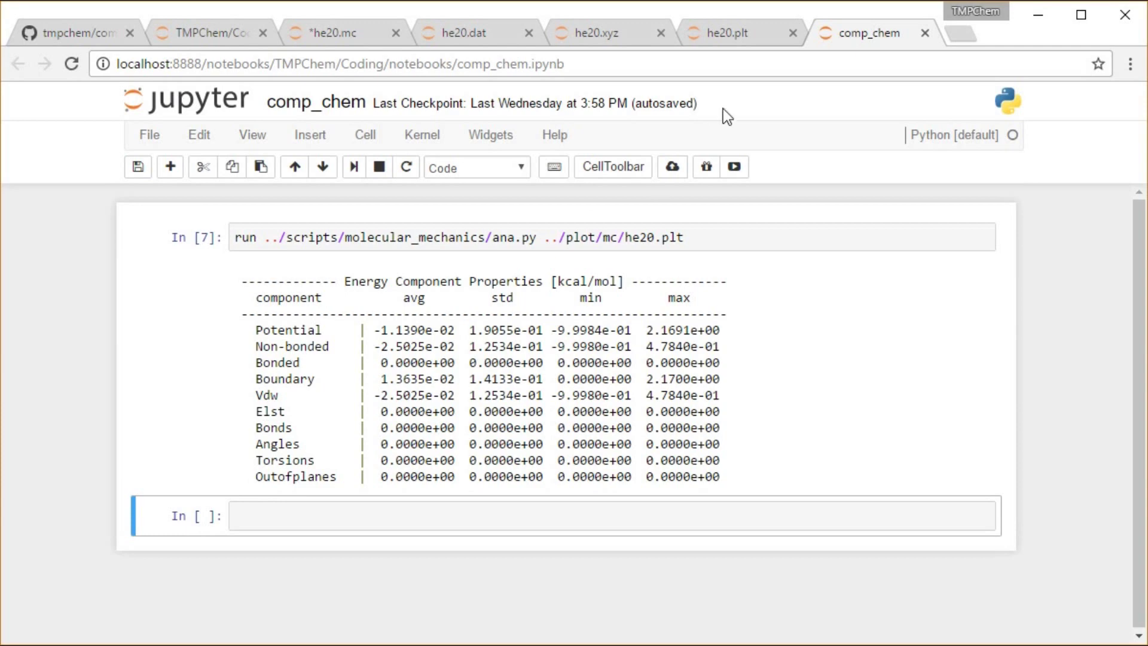
Return to he20.plt, then minimize the browser to bring VMD with hf.xyz forward.
left_click(734, 33)
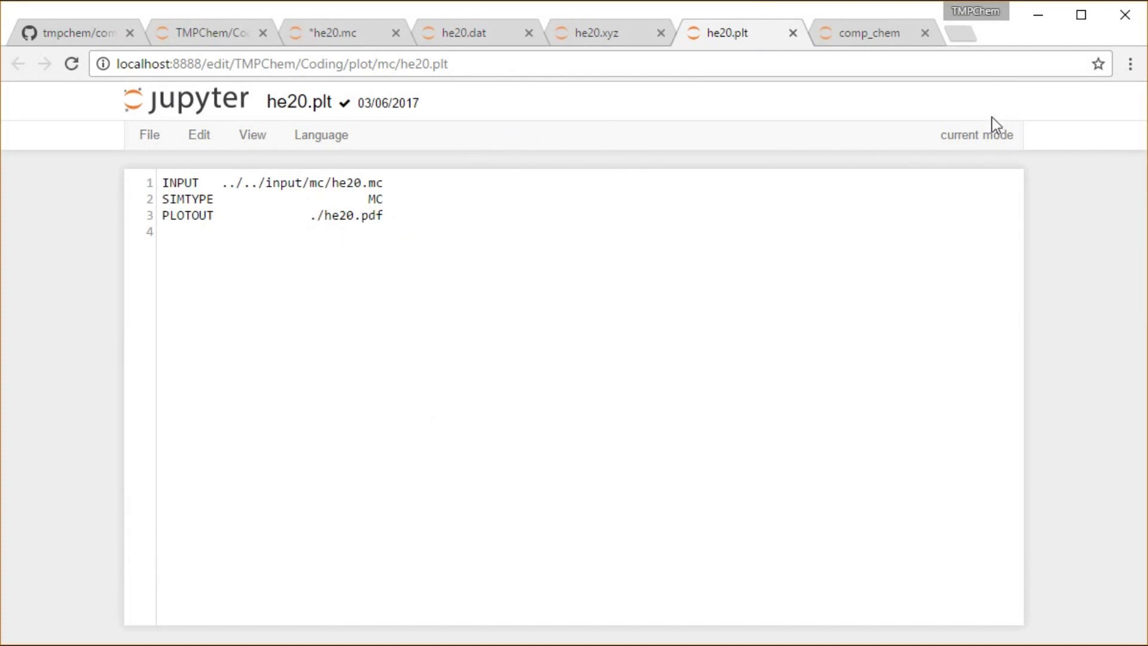
left_click(1038, 14)
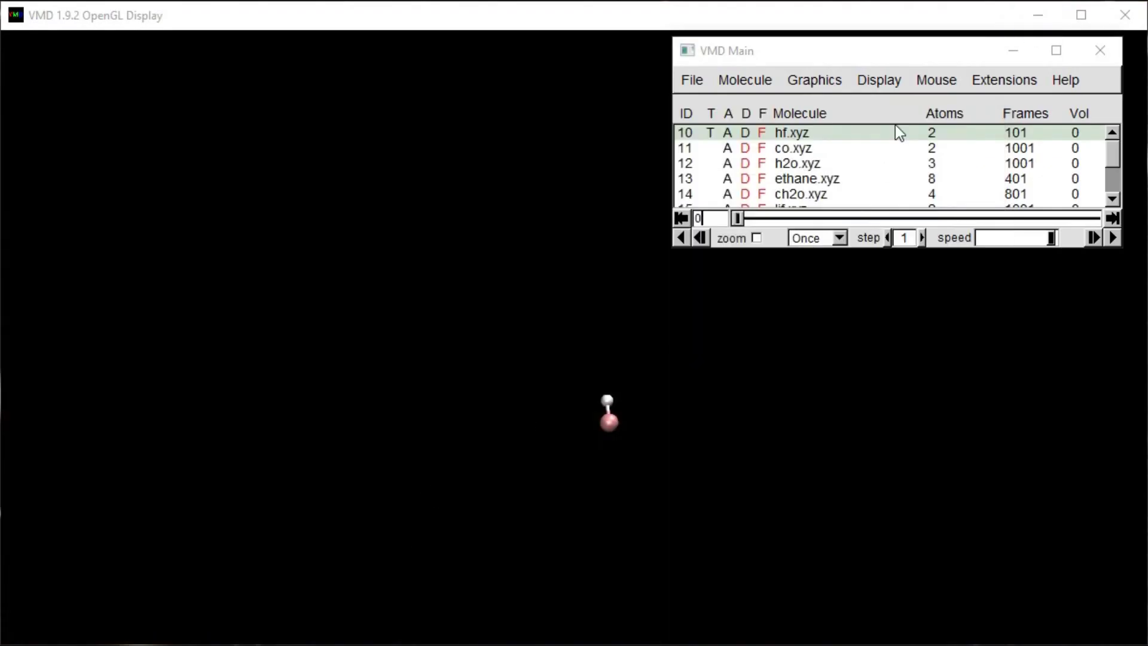
Play the 101-frame hf.xyz trajectory several times, rewinding between runs, then swap the display to co.xyz.
left_click_drag(1114, 153, 1109, 159)
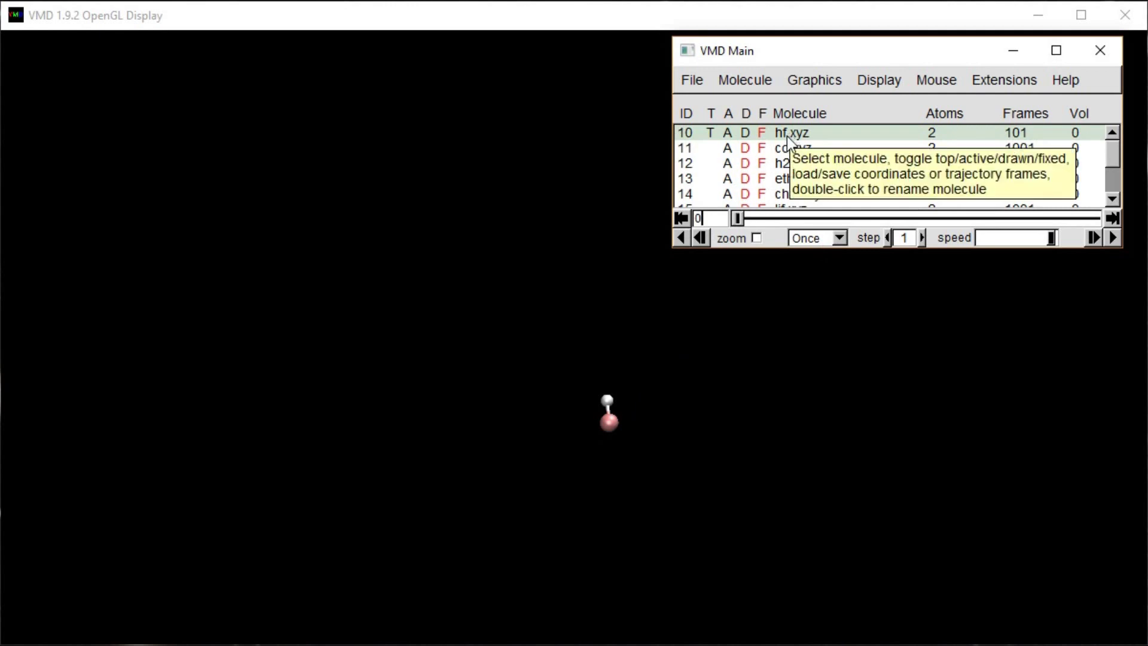
left_click(1110, 239)
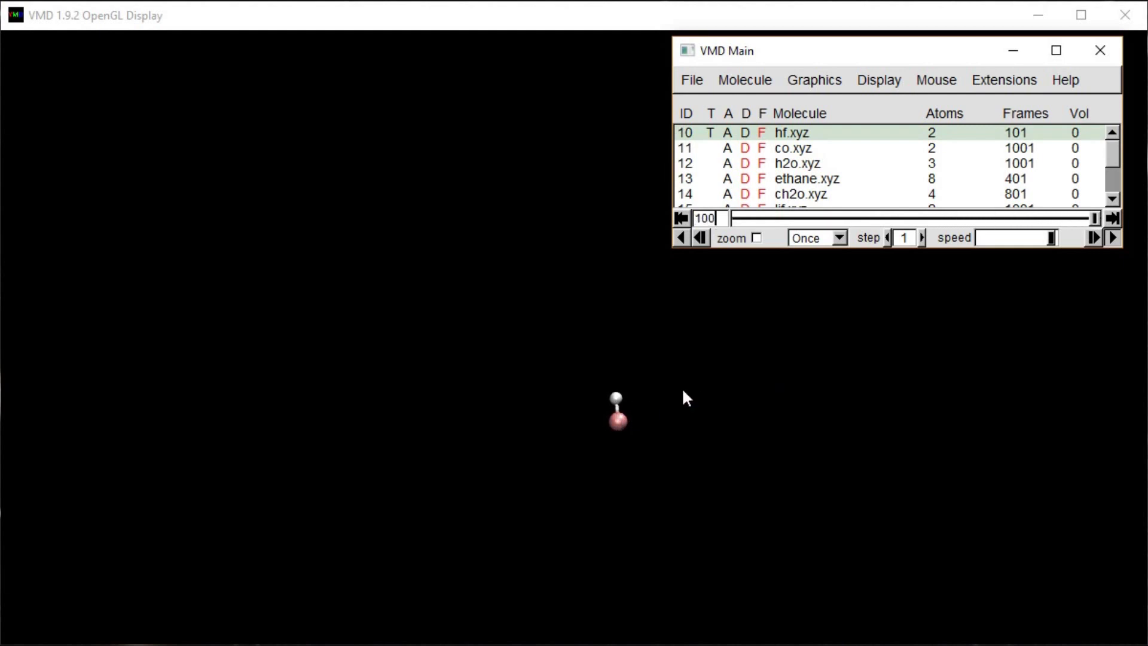
left_click_drag(1070, 221, 758, 229)
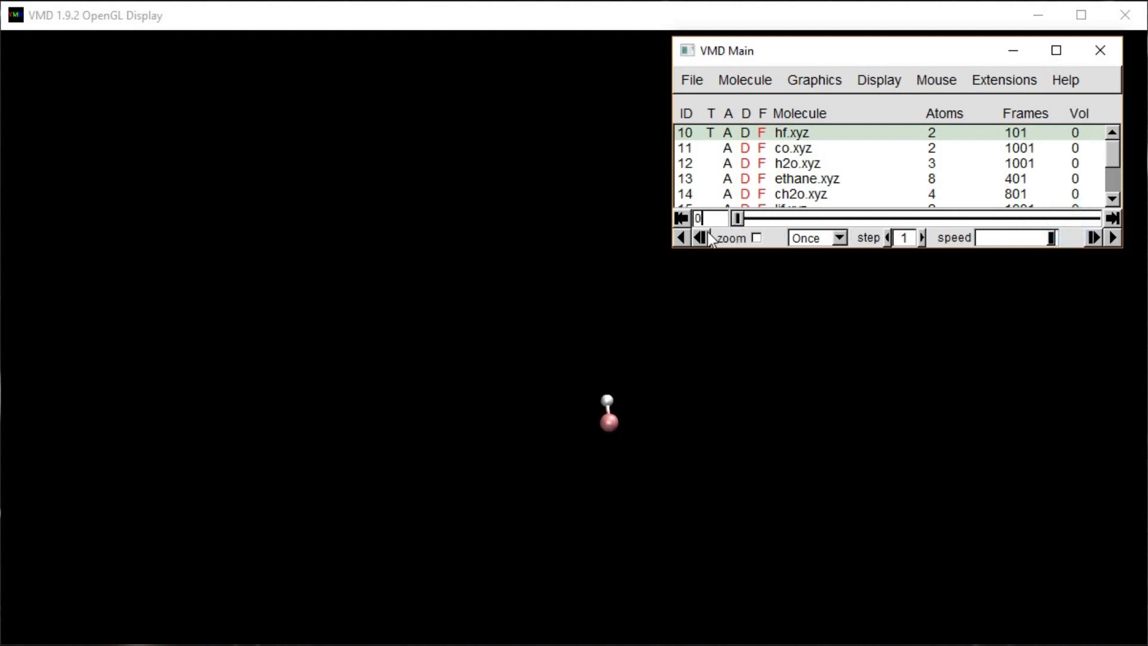
left_click(1112, 238)
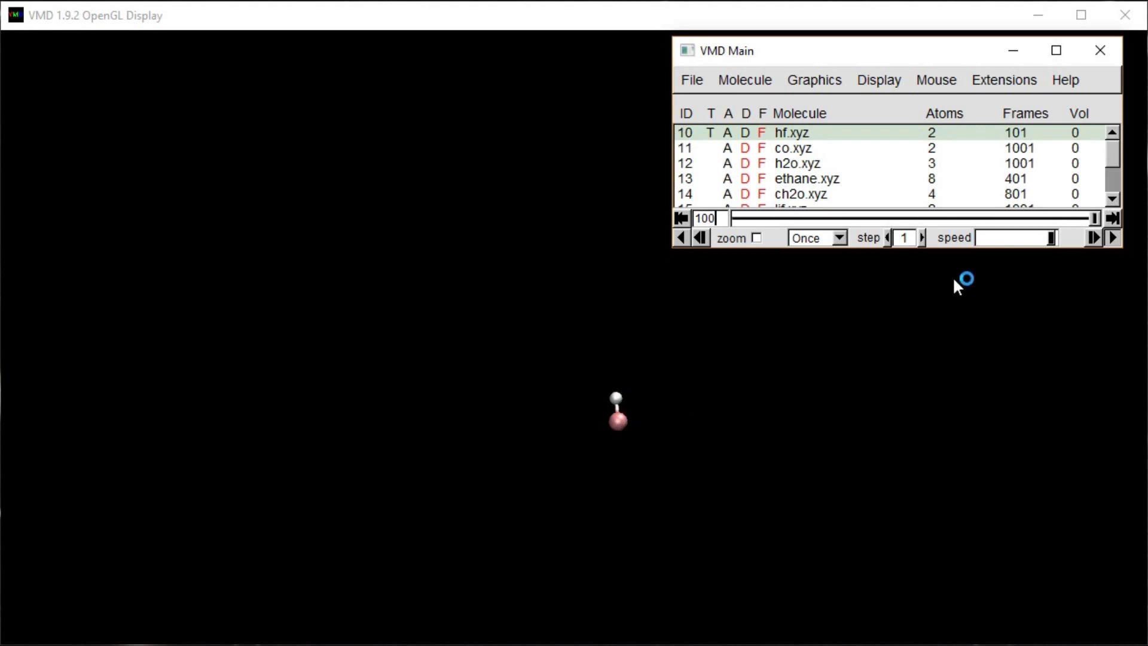
left_click_drag(1096, 218, 722, 226)
left_click(1113, 238)
left_click_drag(1094, 219, 771, 226)
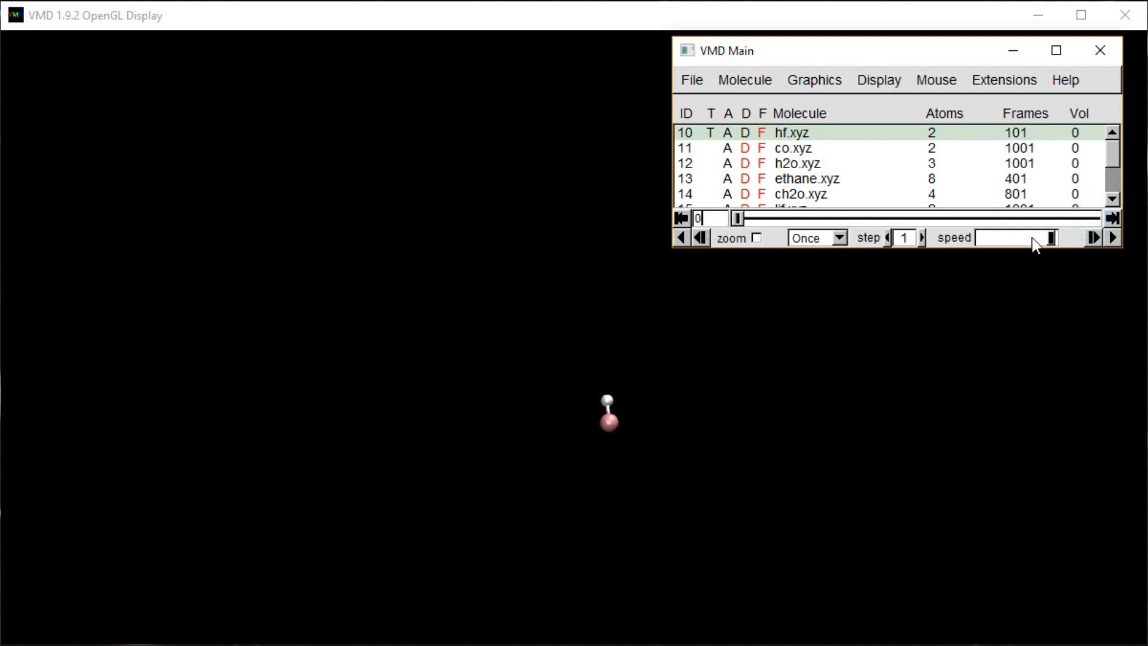
left_click(1113, 238)
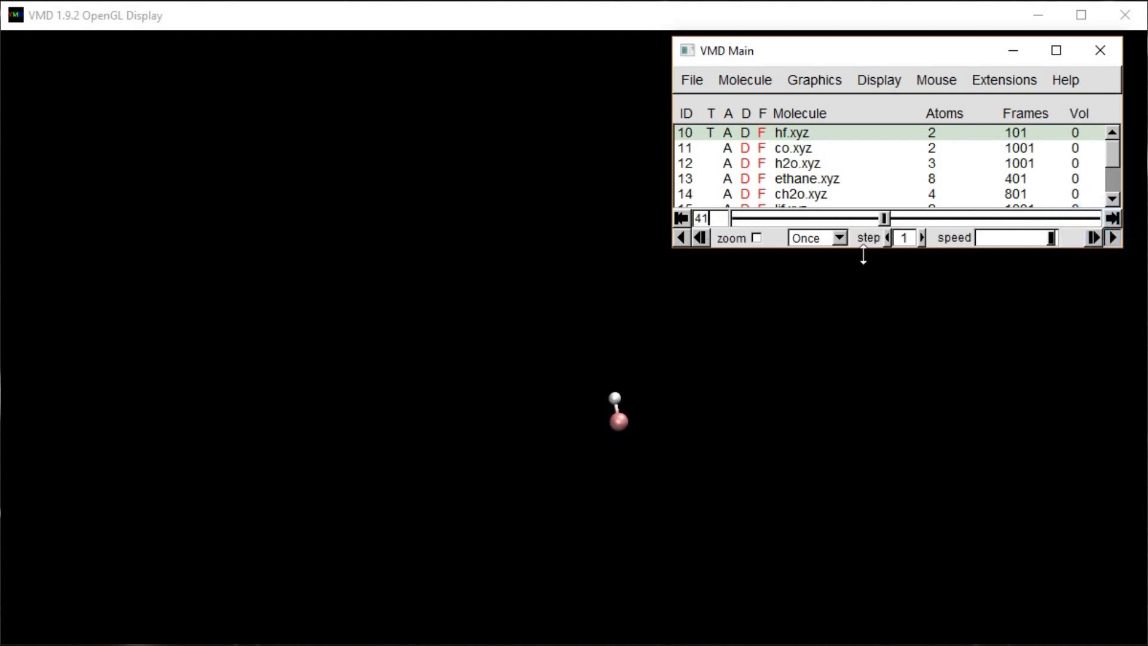
left_click(745, 132)
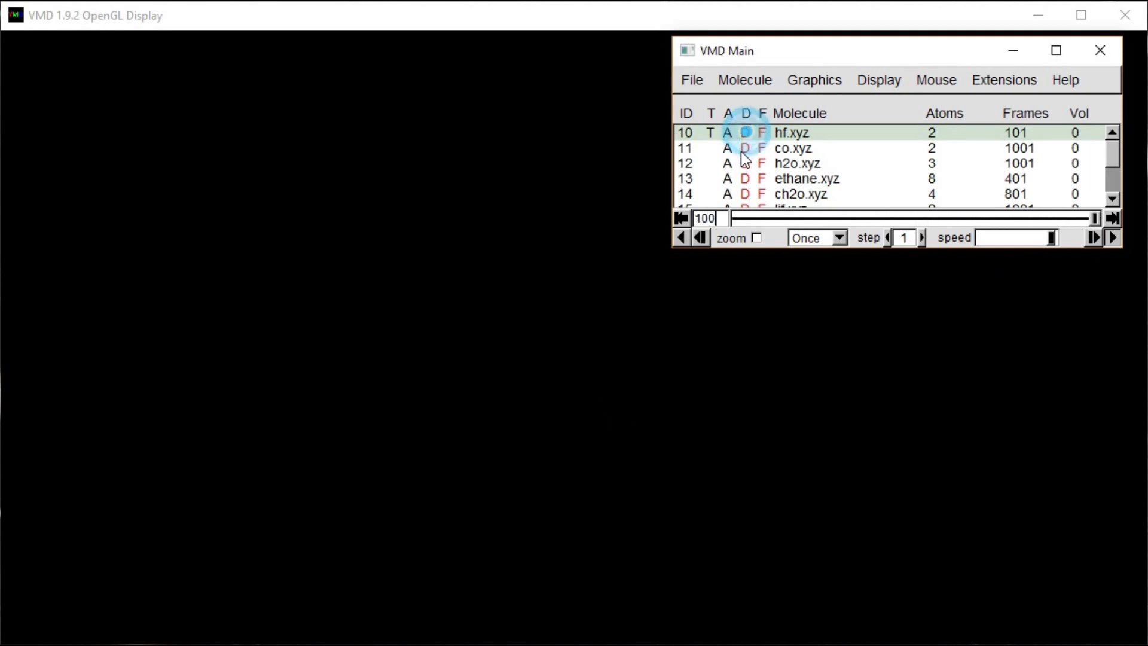
left_click(744, 148)
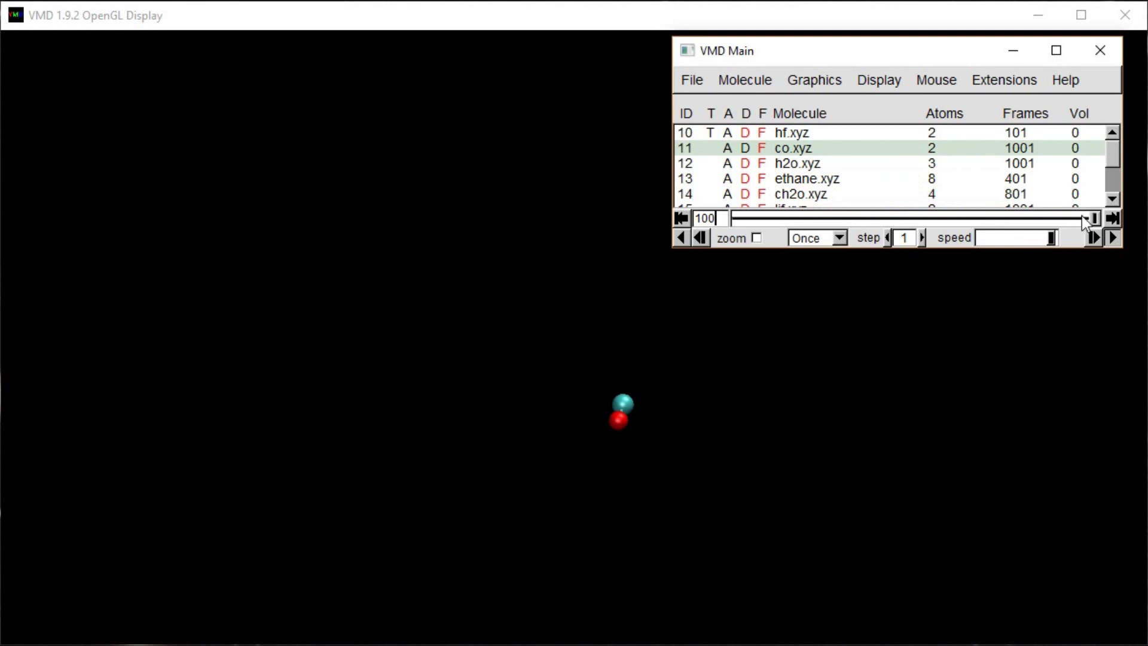
Play the co.xyz trajectory from frame 0, rewind it, then swap the display to h2o.xyz.
left_click_drag(1082, 217, 719, 257)
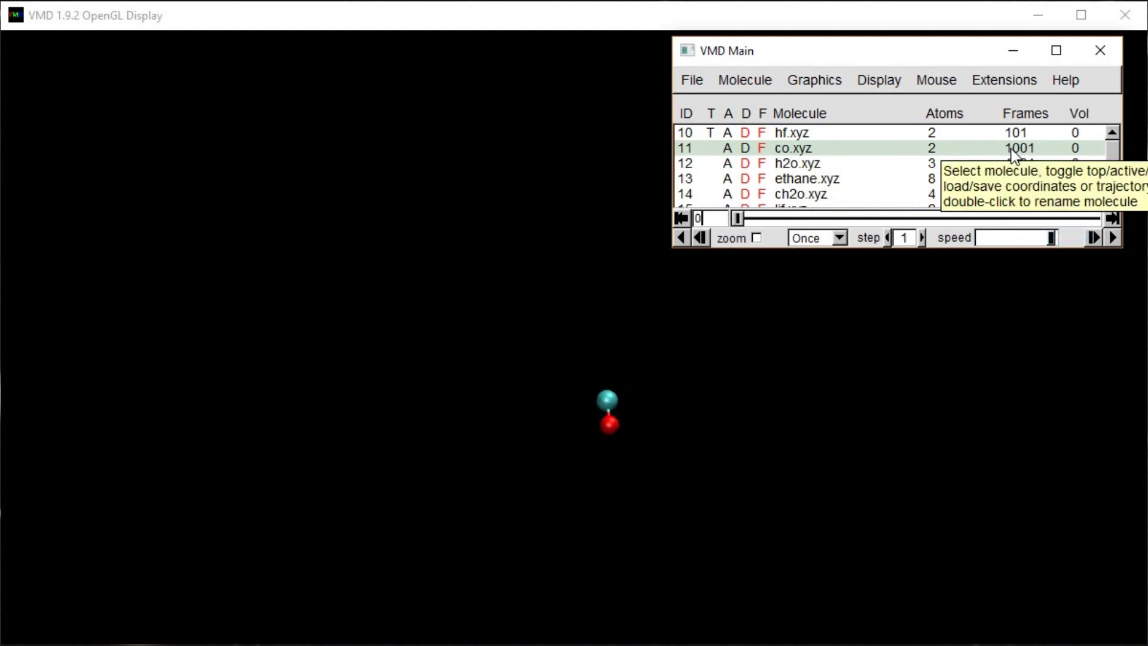
left_click(1110, 238)
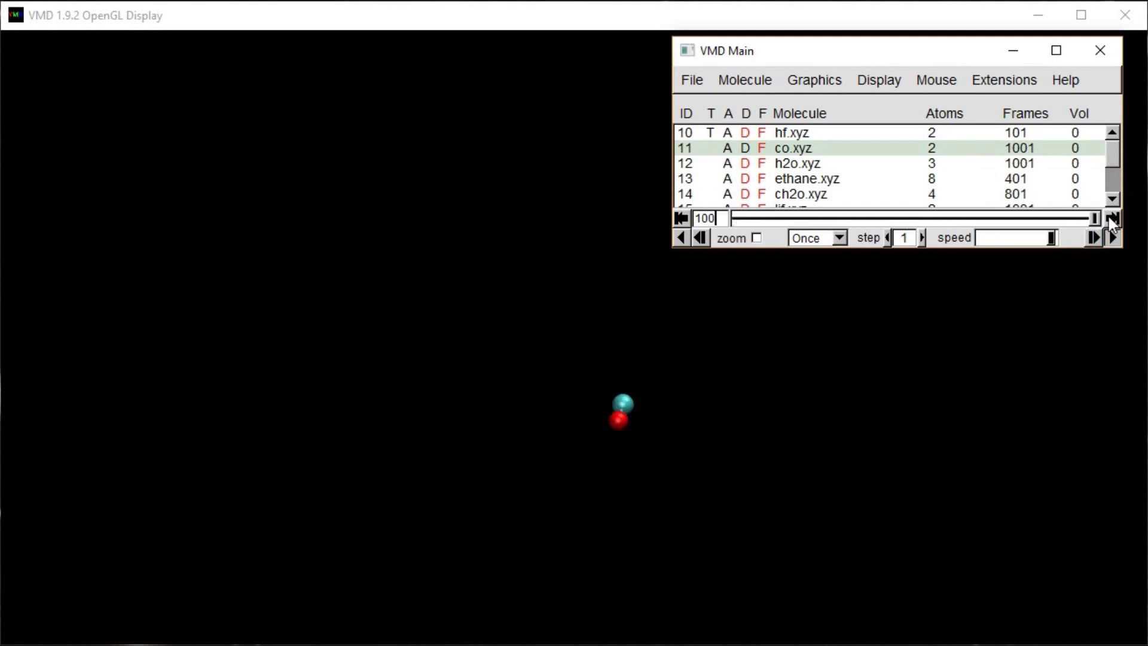
left_click_drag(1099, 217, 691, 257)
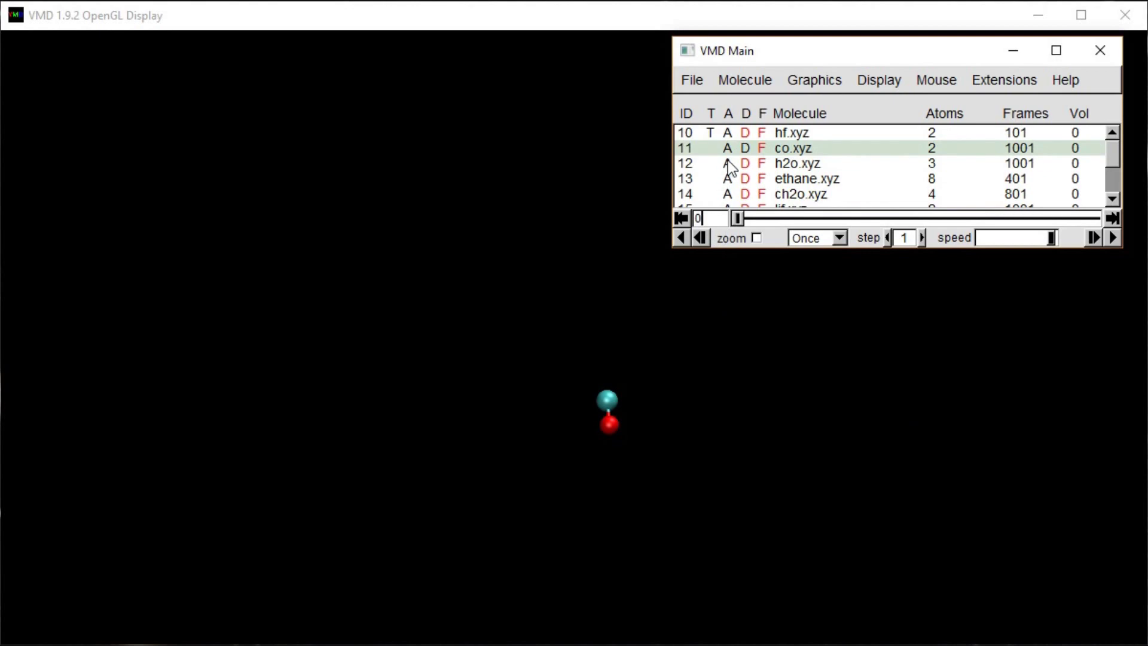
double_click(745, 147)
double_click(744, 164)
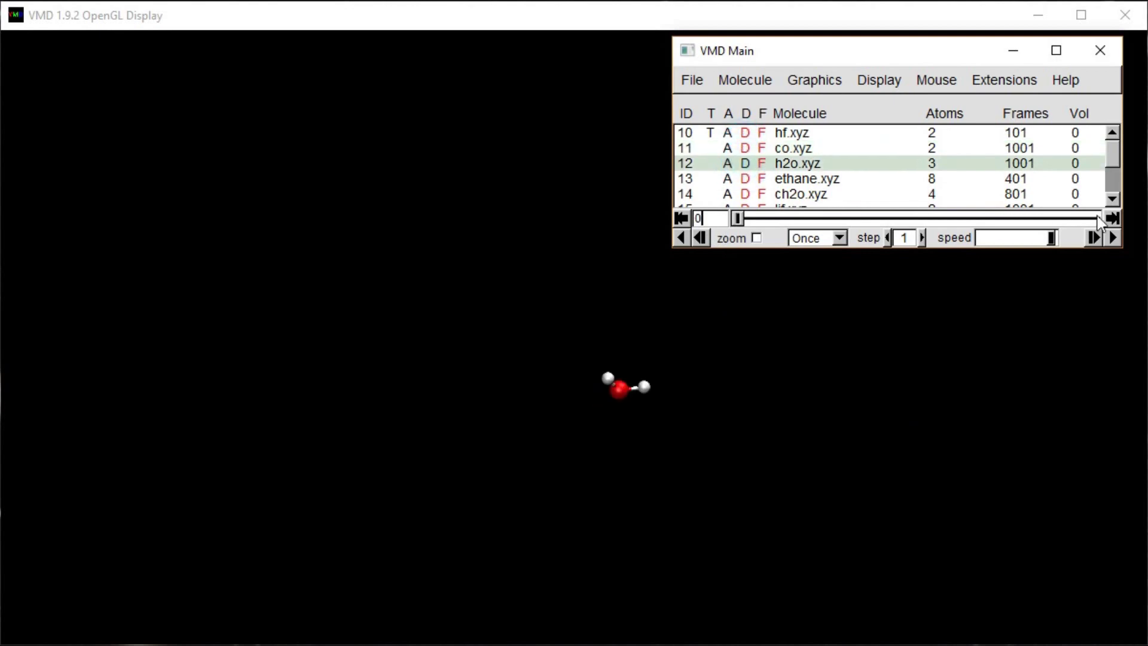
Play the h2o.xyz water trajectory, then hide water and display ethane.xyz.
left_click(1112, 237)
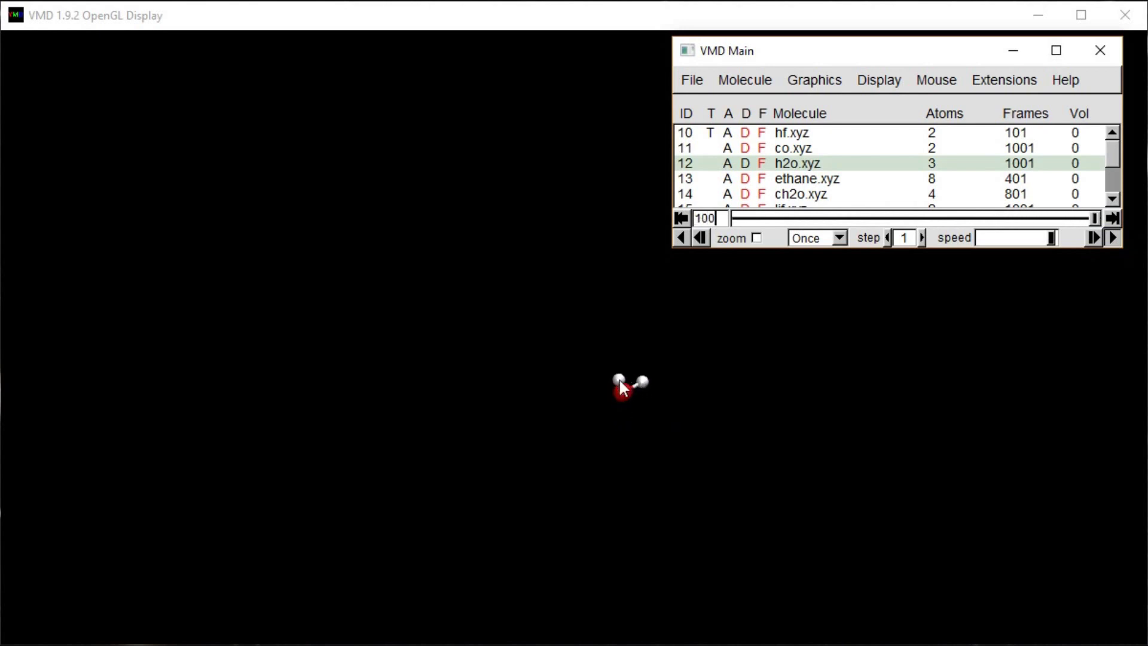
double_click(744, 163)
double_click(745, 178)
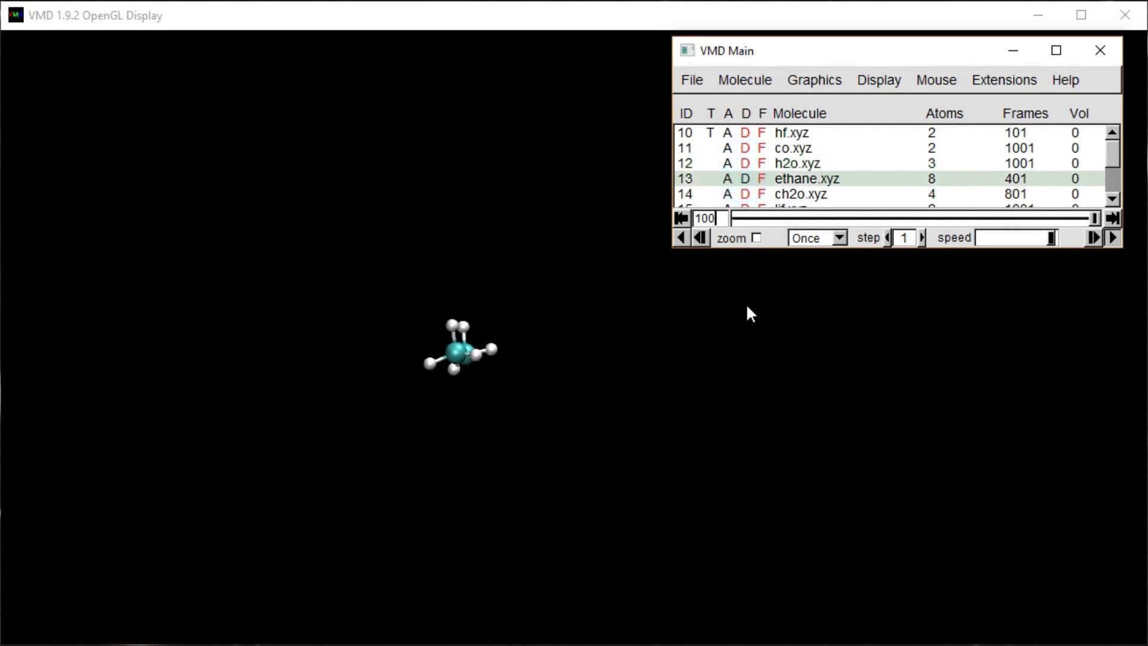
Play ethane from frame 0 twice and rotate it, then hide ethane and show ch2o.xyz.
left_click(681, 218)
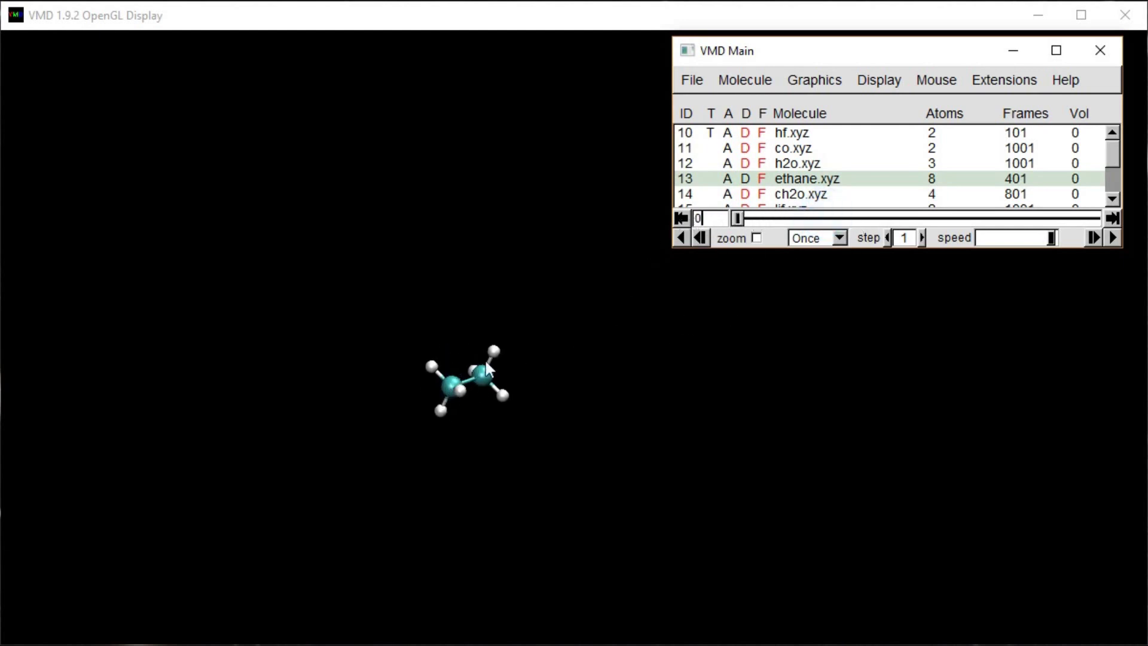
left_click(1113, 235)
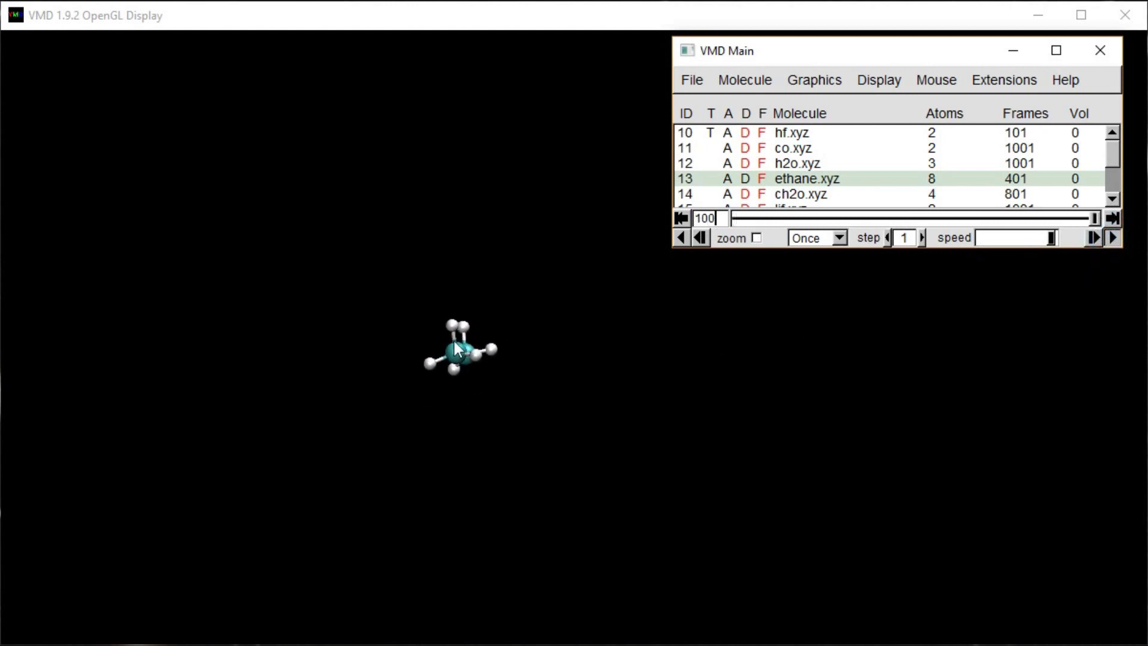
left_click_drag(776, 217, 738, 221)
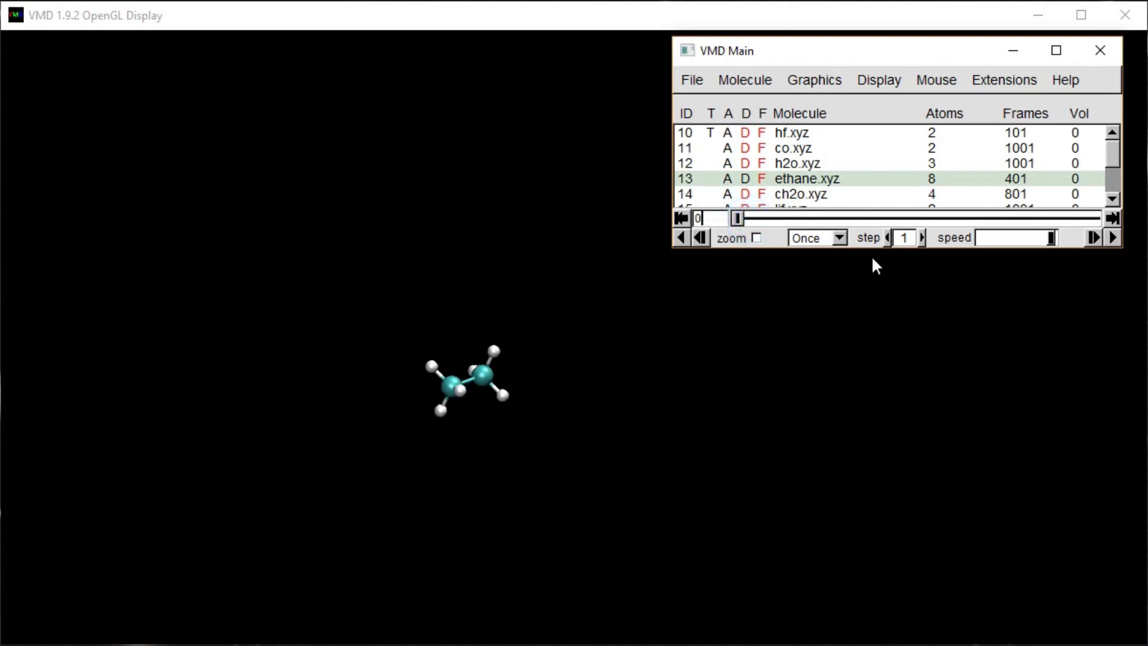
left_click(1112, 238)
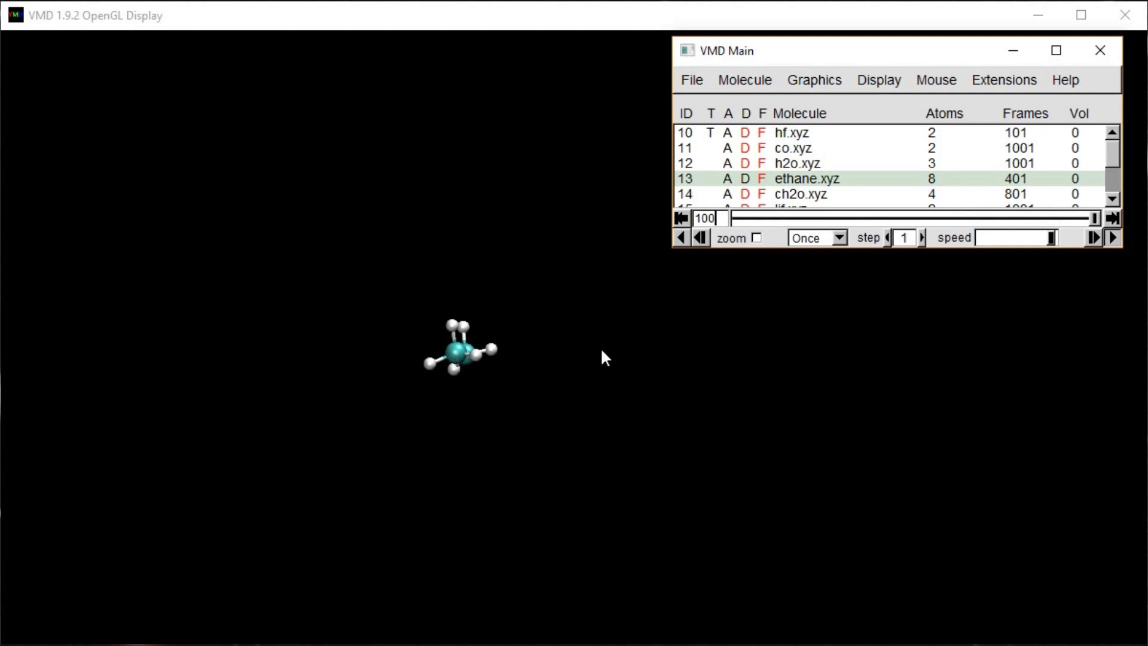
left_click_drag(555, 409, 588, 394)
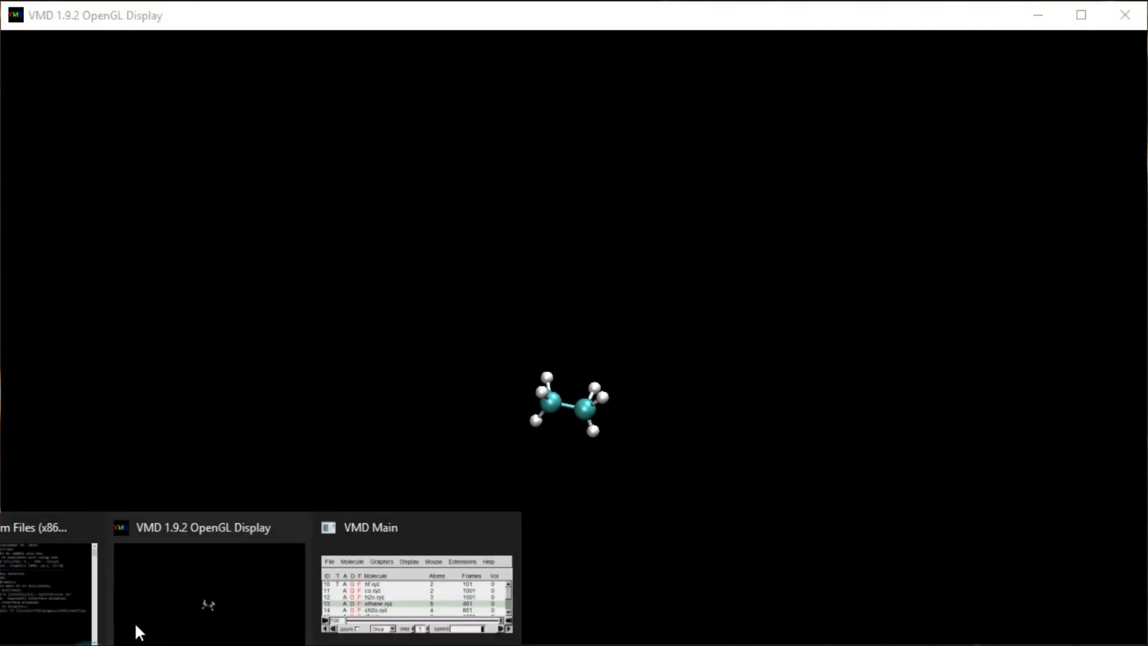
left_click(413, 583)
left_click_drag(981, 218, 741, 218)
left_click(750, 179)
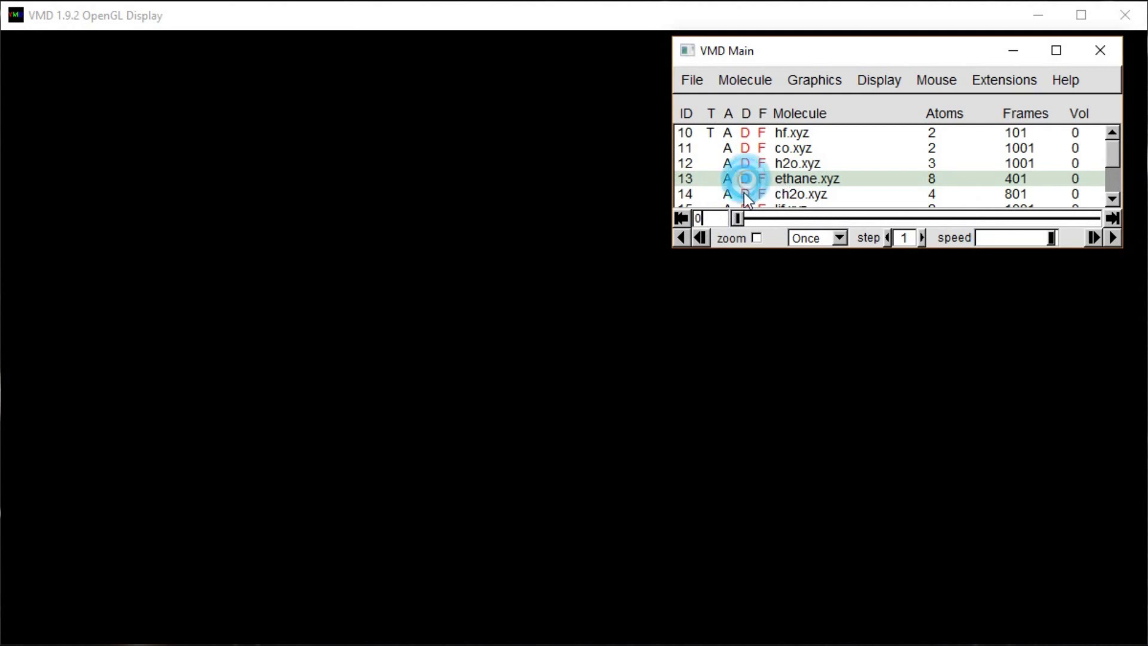
left_click(744, 193)
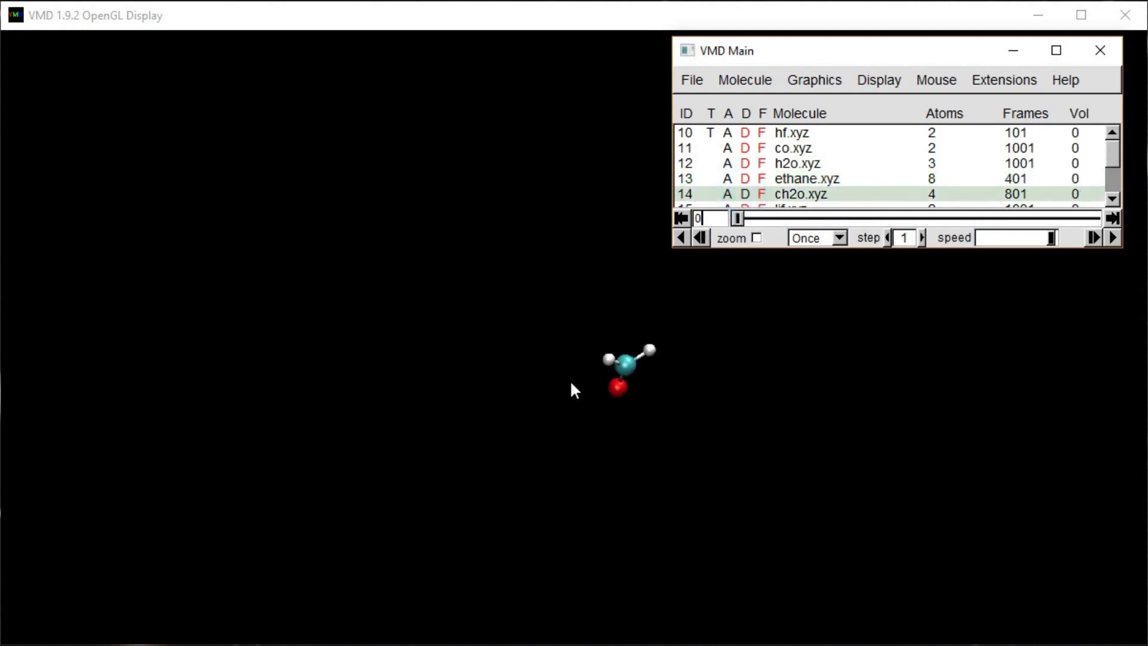
Play the ch2o trajectory, rewinding with the frame slider and replaying it.
left_click(1111, 238)
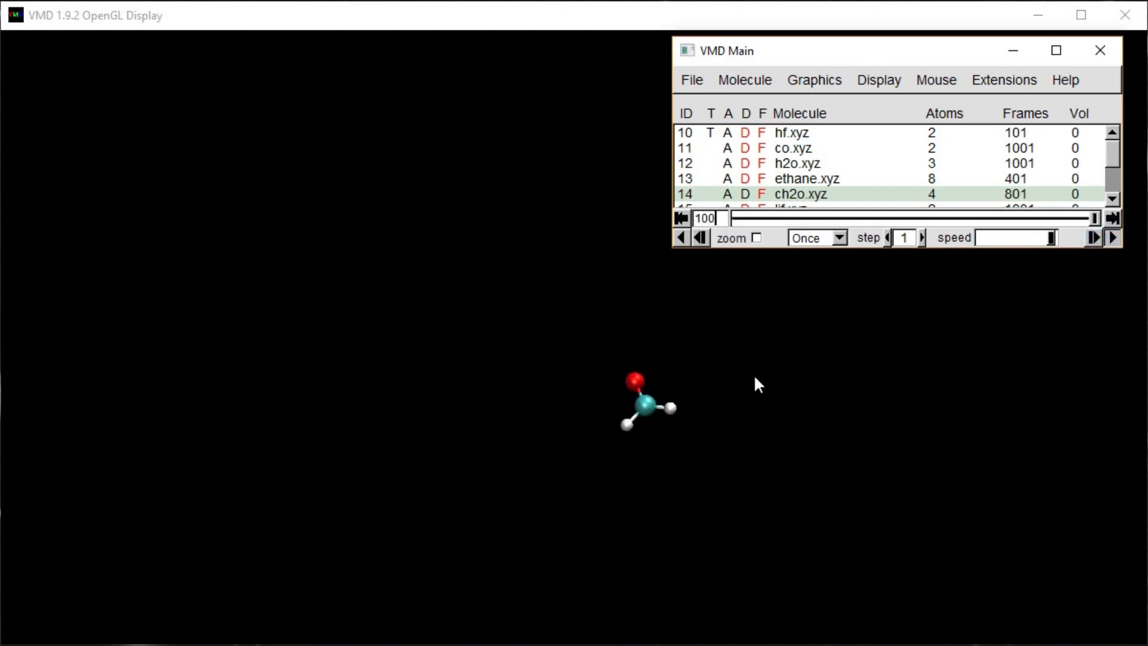
left_click_drag(941, 219, 744, 218)
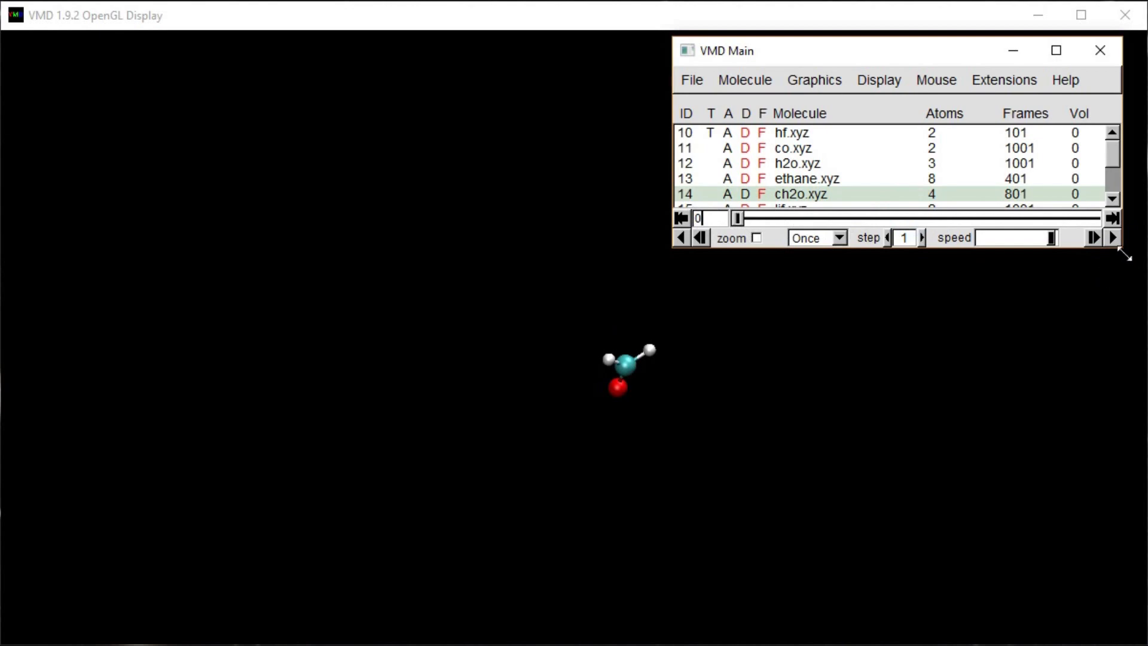
left_click(1110, 237)
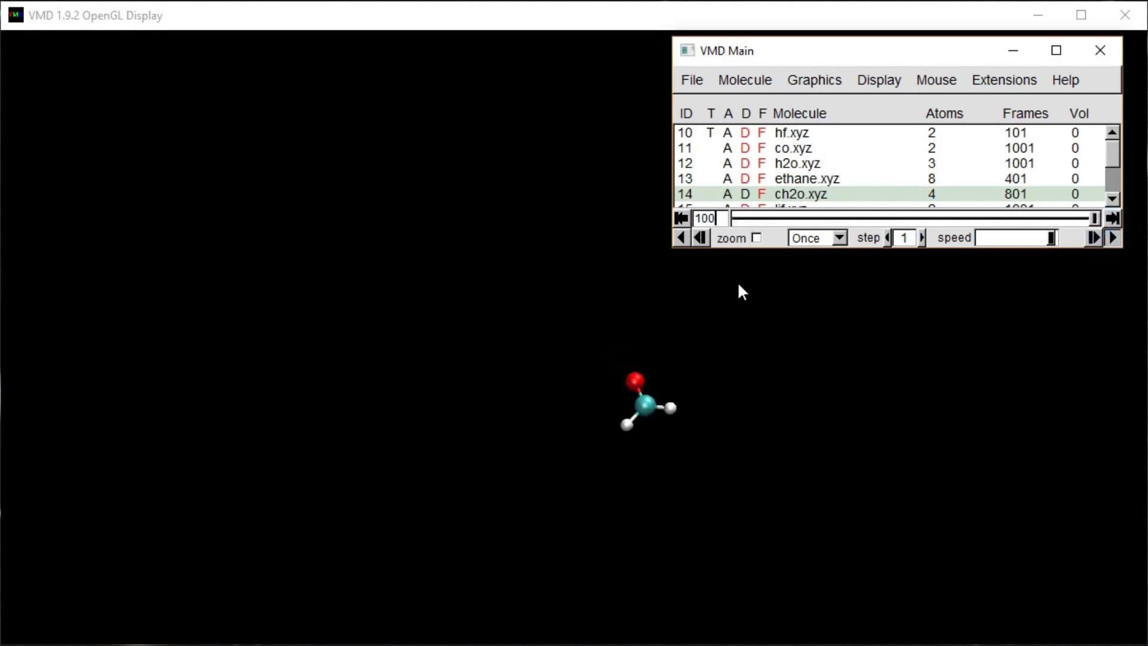
left_click(795, 207)
left_click_drag(785, 219, 739, 219)
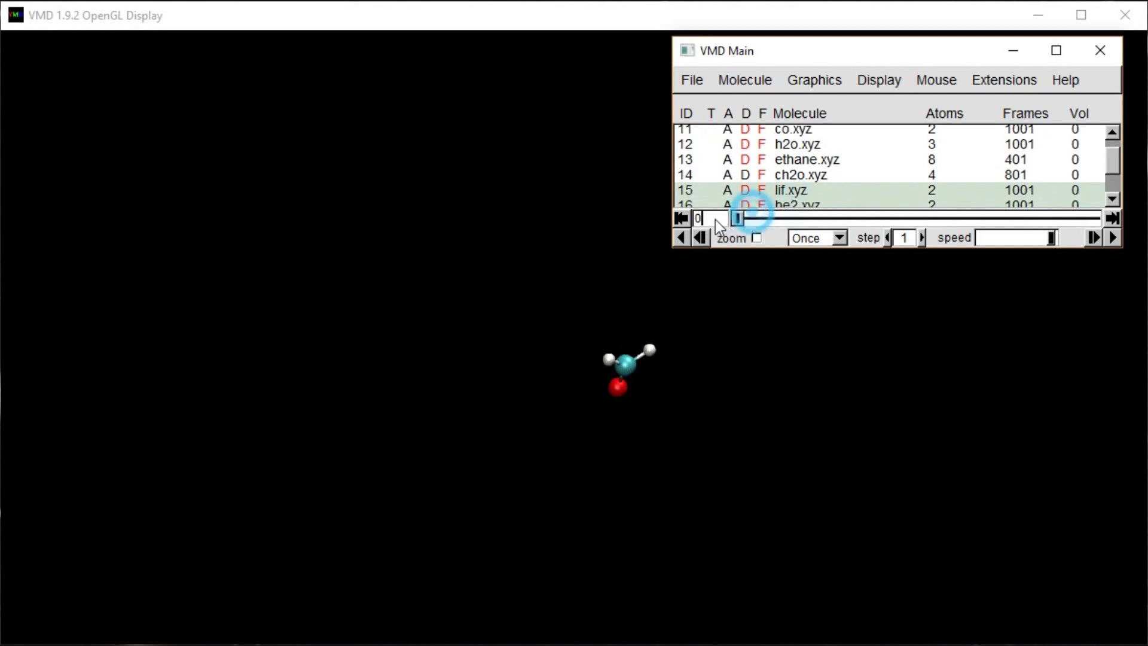
left_click(1112, 238)
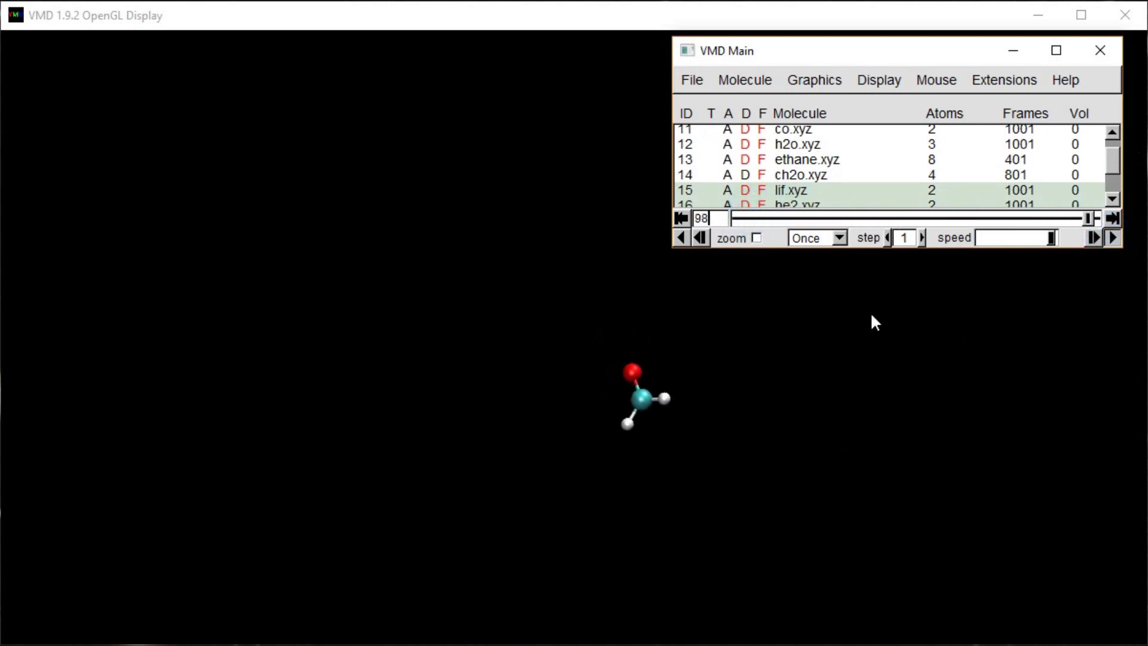
Make ch2o top and play it from the start, then make lif.xyz top and displayed.
left_click_drag(1114, 166, 1113, 173)
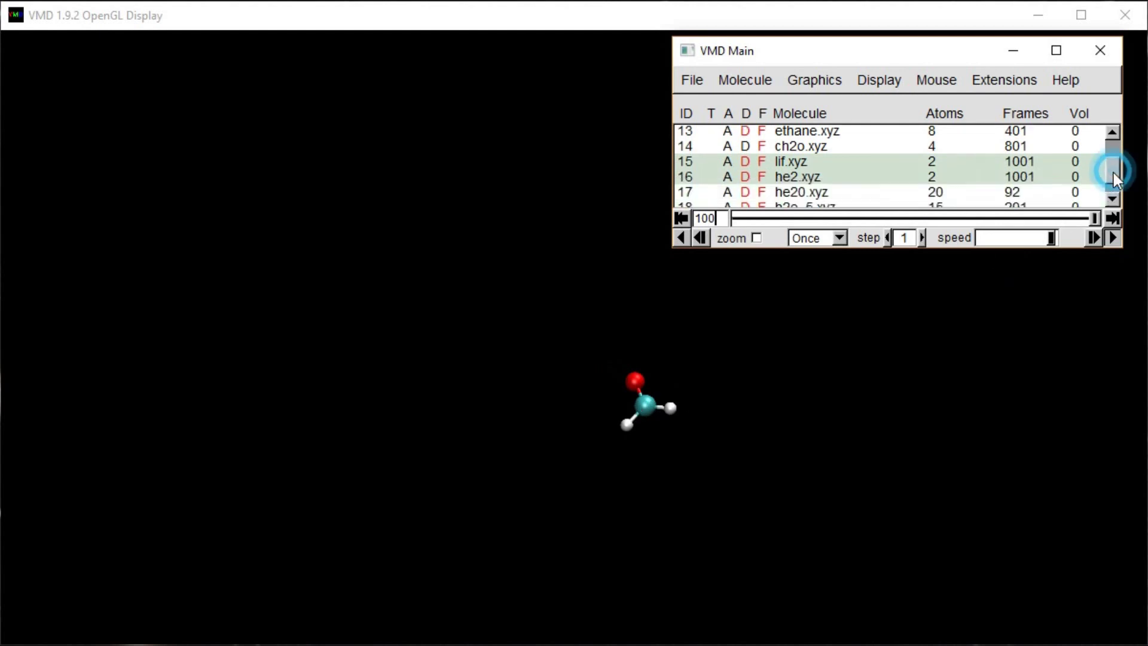
left_click(707, 146)
left_click_drag(823, 217, 738, 218)
left_click(1113, 237)
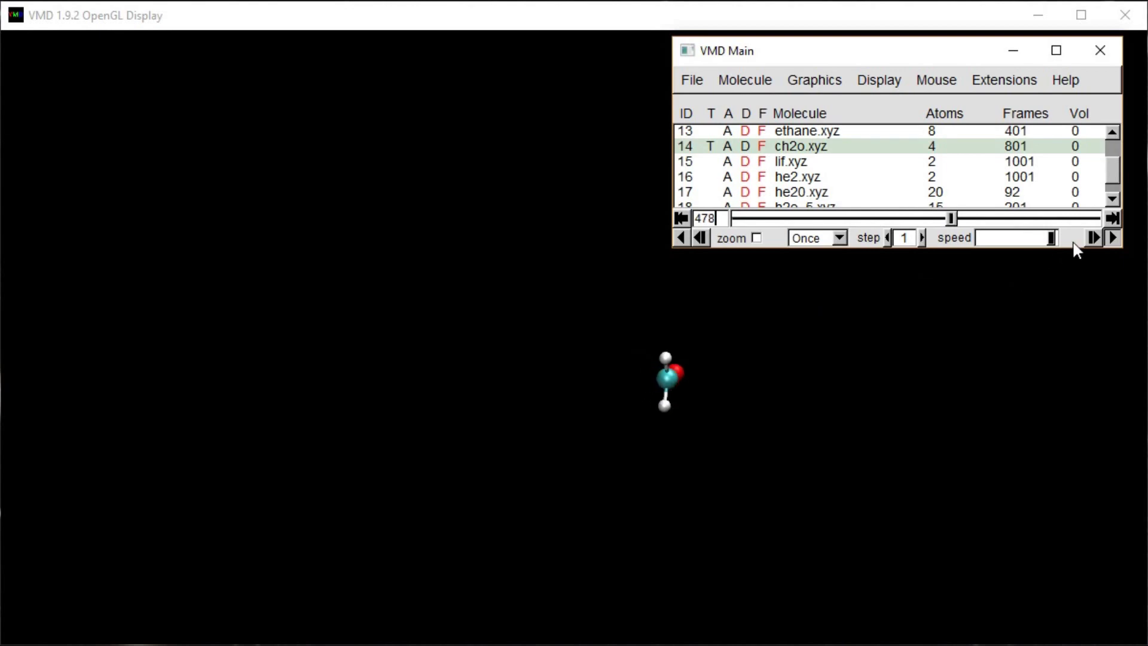
left_click(1113, 238)
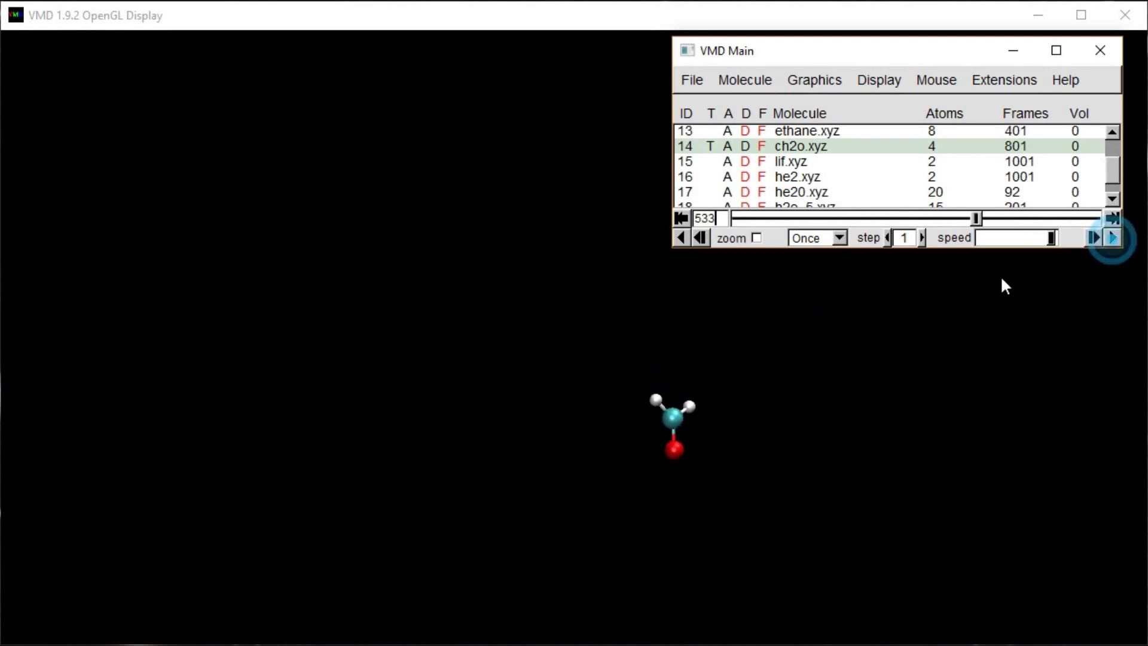
left_click(710, 162)
left_click(745, 161)
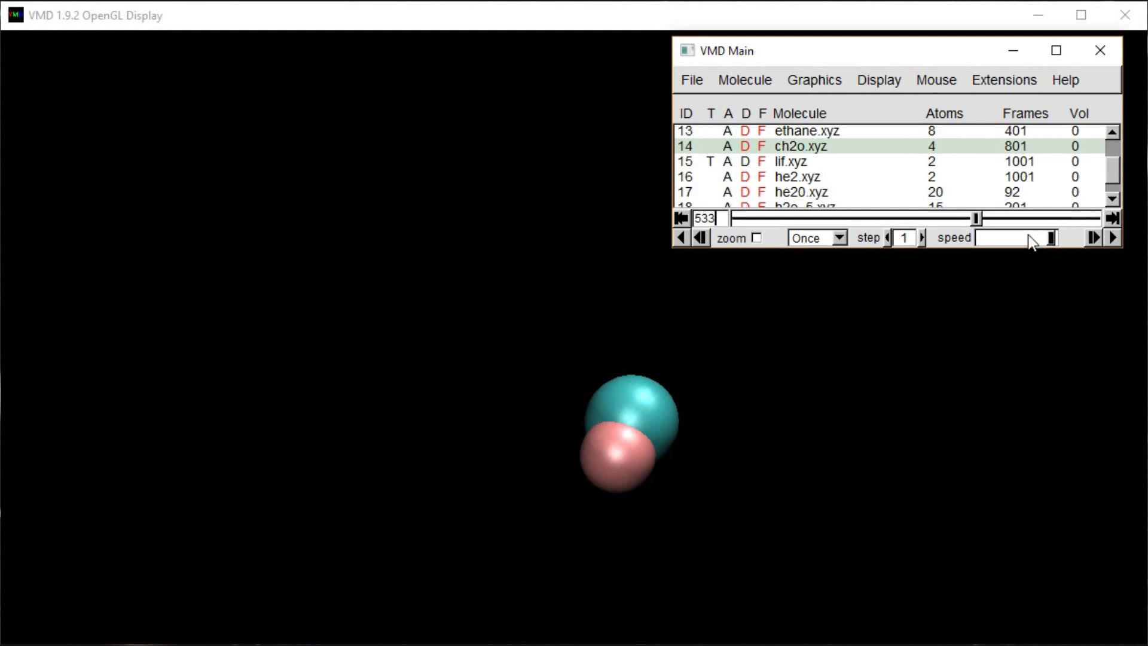
Play lif.xyz from its first frame, replay it, stop, then hide lif.xyz.
left_click_drag(978, 218, 734, 219)
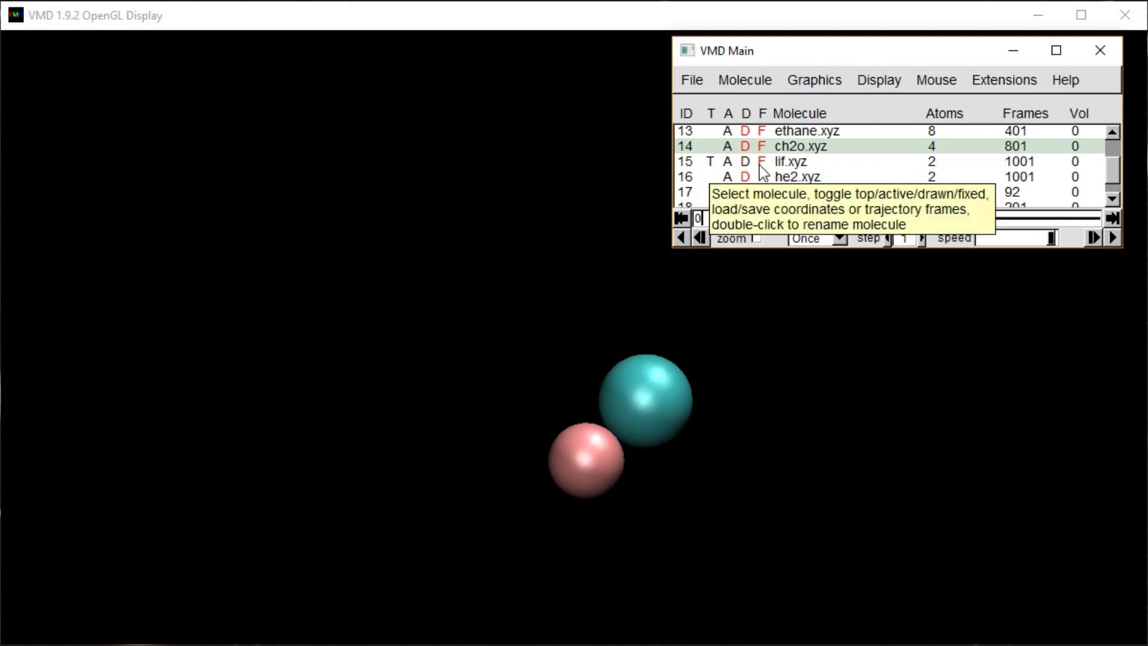
left_click(1111, 238)
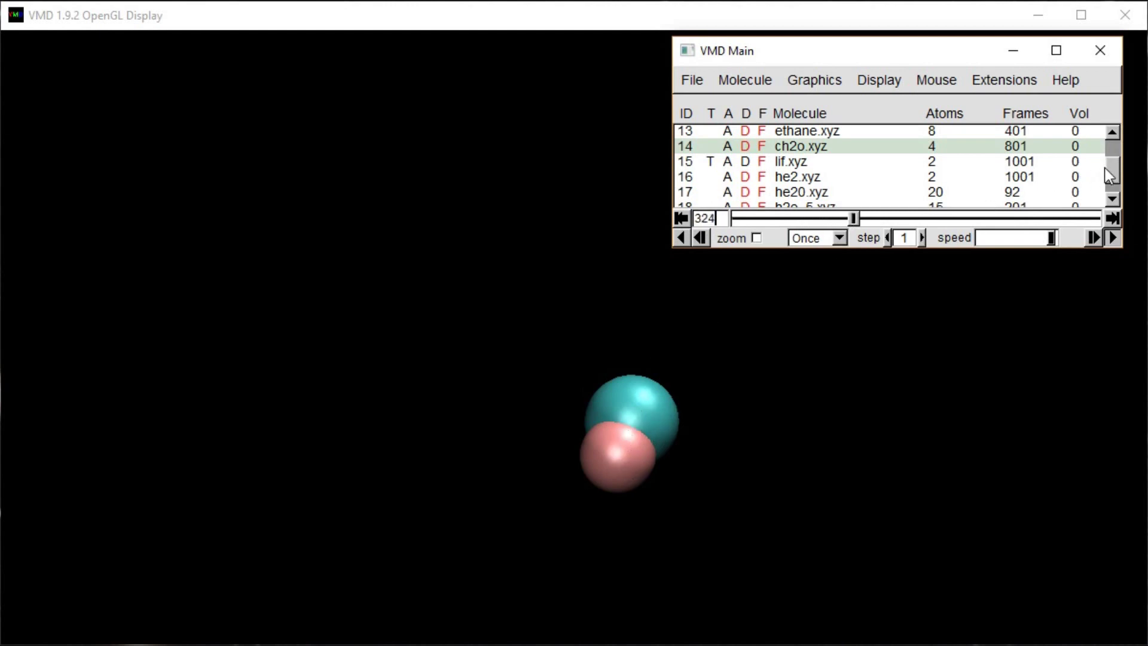
left_click_drag(1112, 166, 1097, 191)
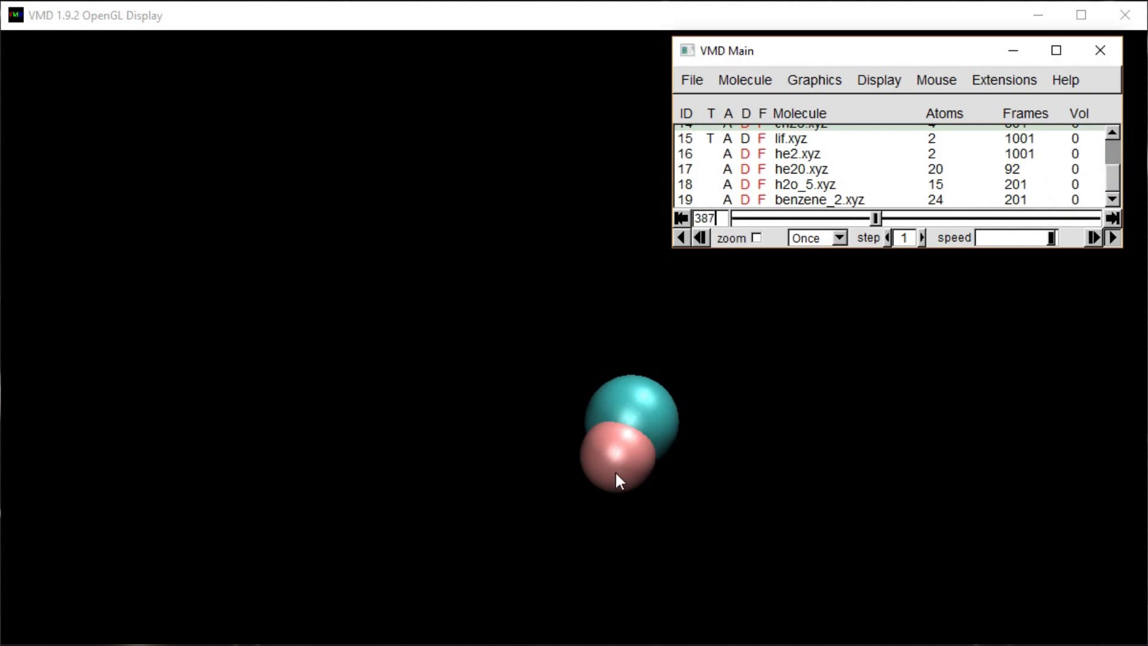
left_click(859, 224)
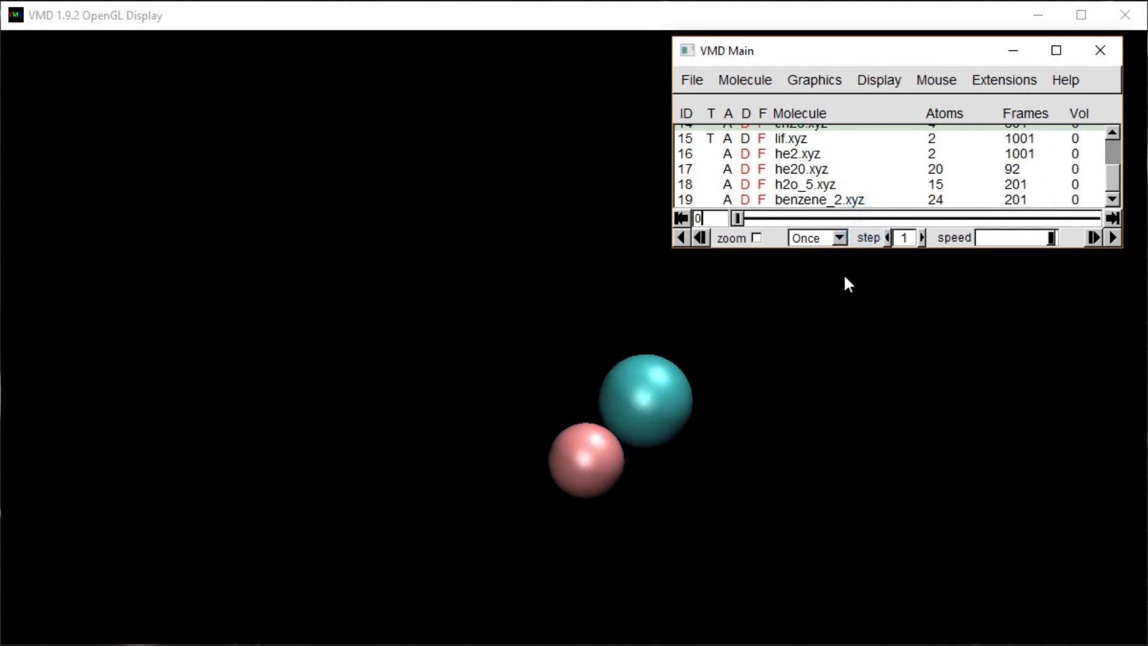
left_click(1112, 237)
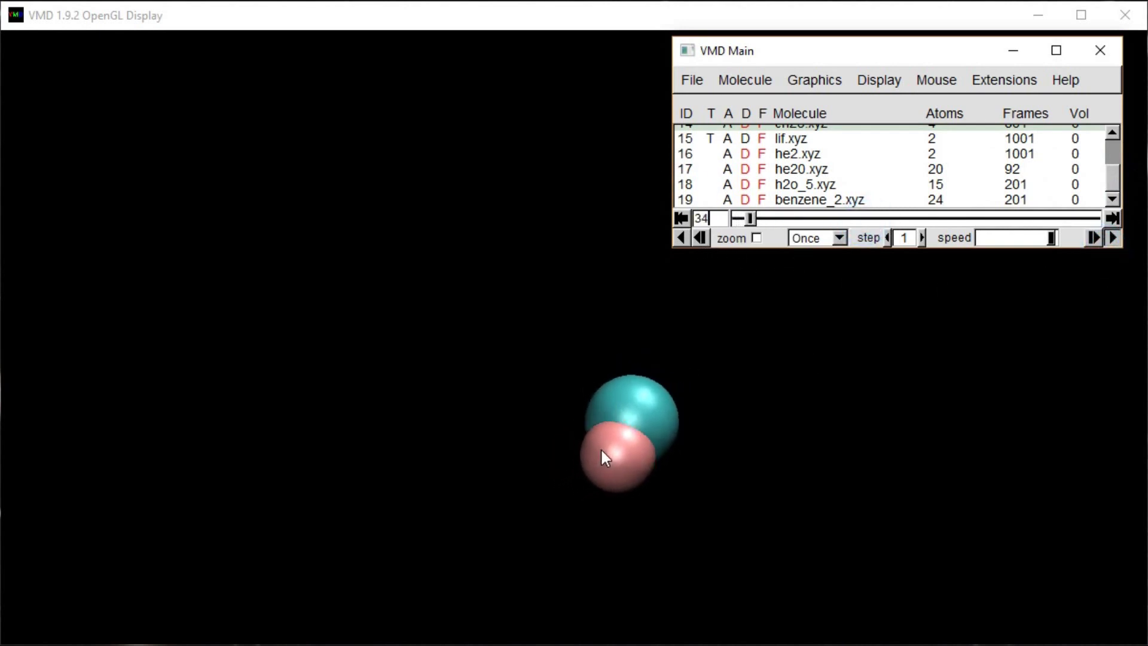
left_click(1112, 237)
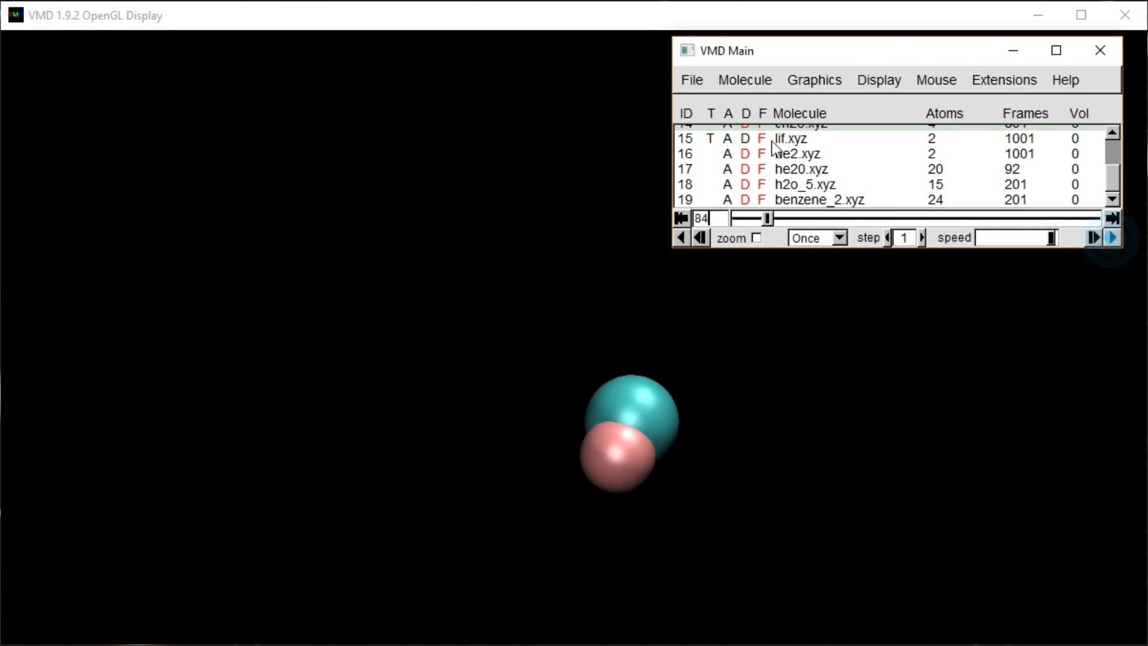
left_click(745, 139)
Show he2.xyz, zoom out so both helium atoms fit, and play it from frame 0.
left_click(744, 154)
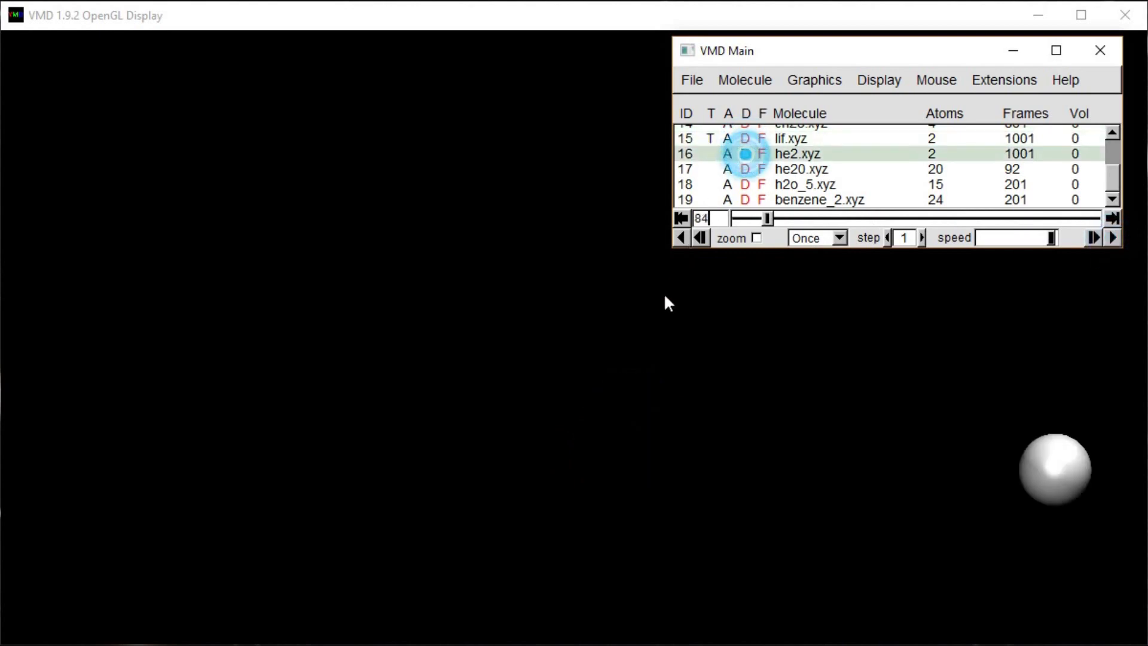
scroll(635, 395, "down", 5)
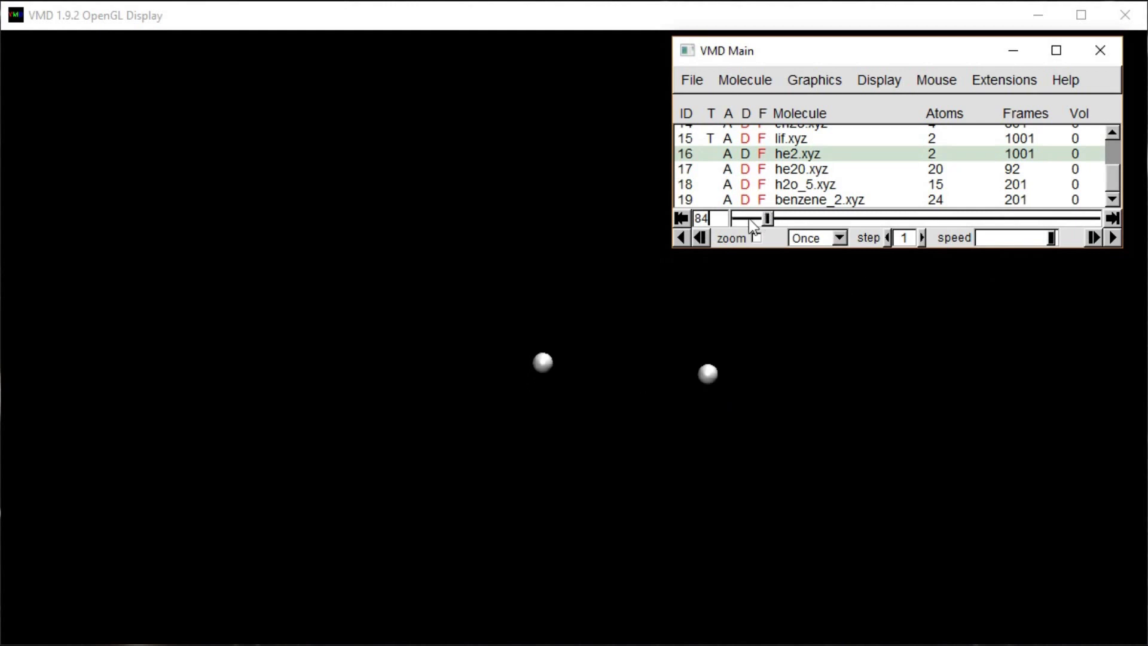
left_click_drag(752, 225, 733, 227)
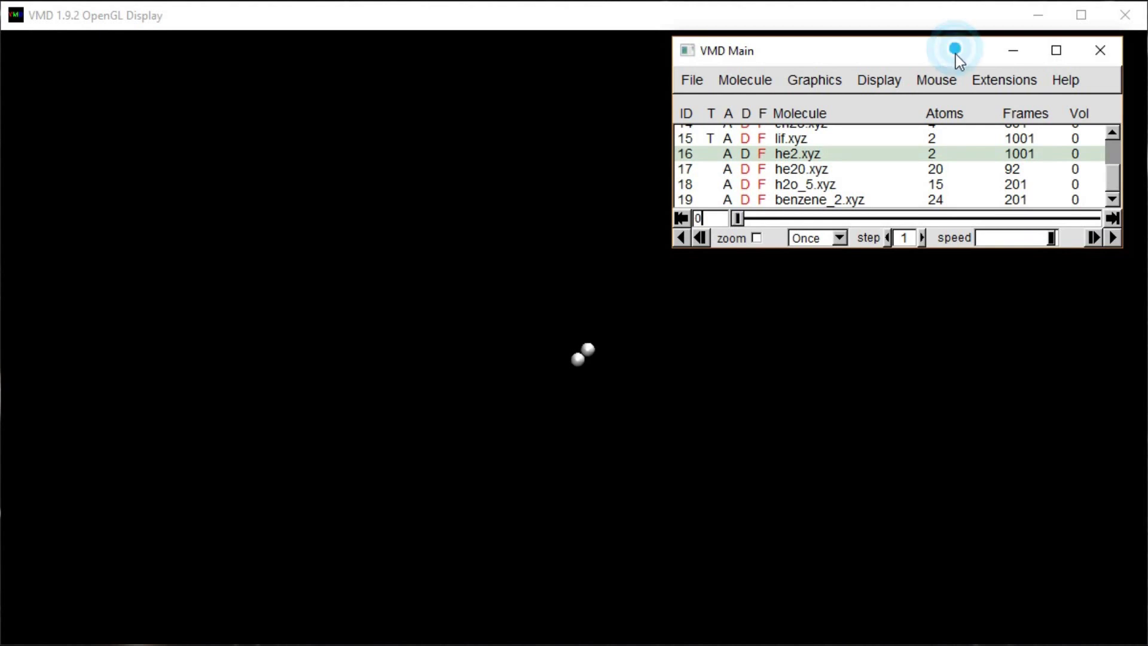
left_click_drag(955, 52, 1027, 42)
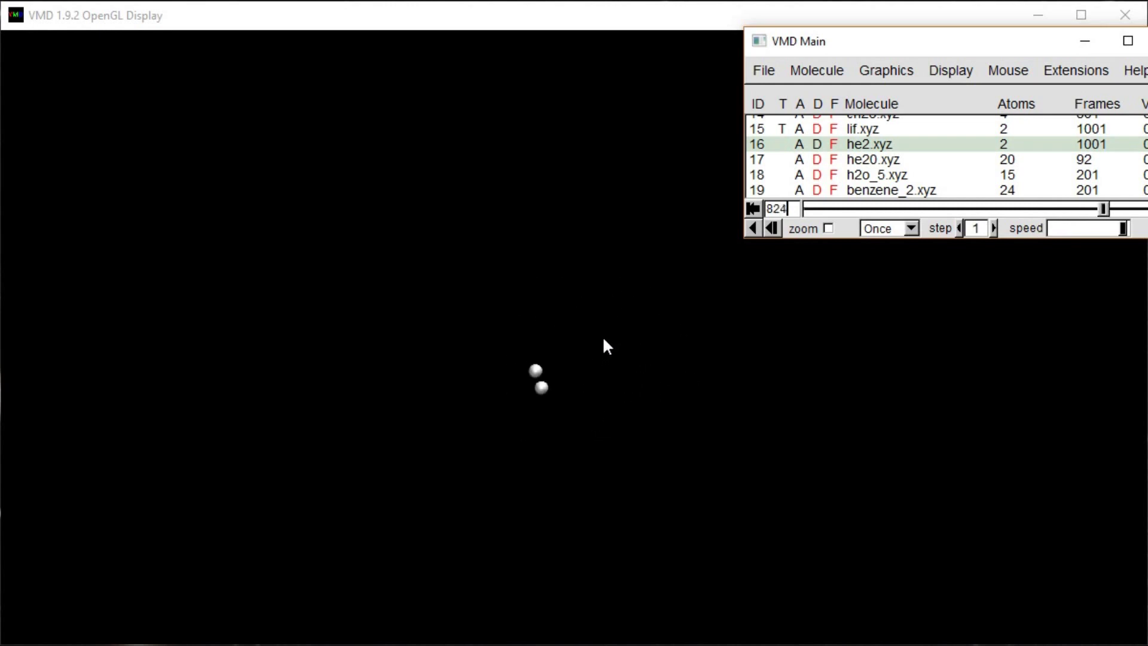
left_click_drag(966, 41, 895, 43)
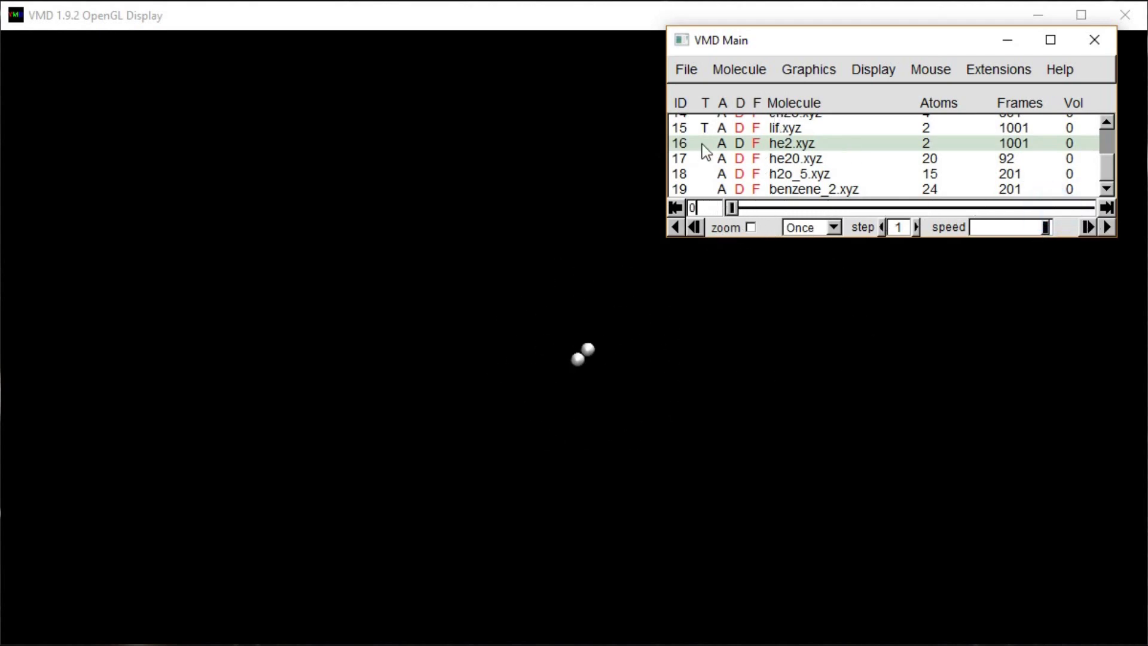
Swap he2 for he20 as the top displayed molecule, play it from frame 0, then hide it.
left_click(740, 148)
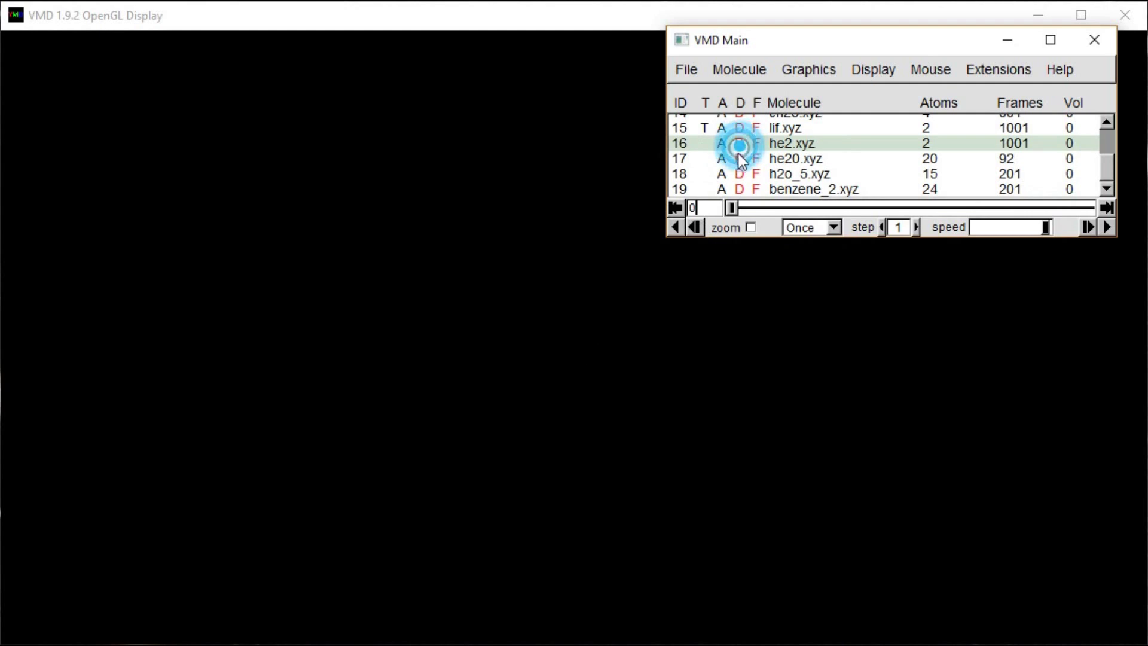
left_click(739, 157)
left_click(705, 158)
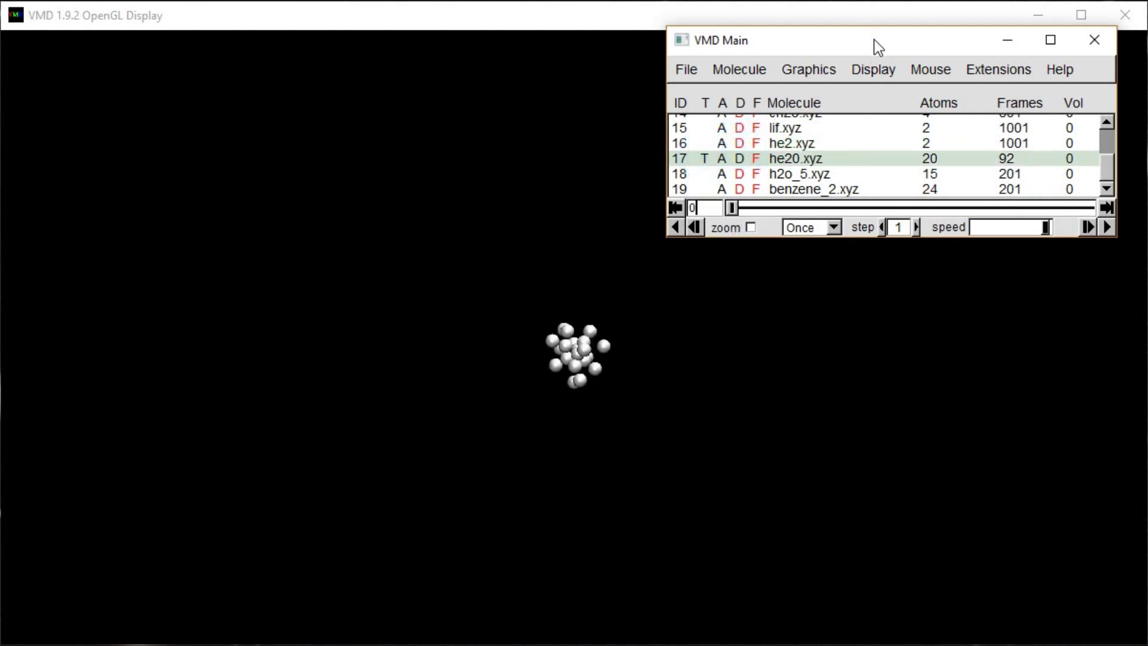
left_click_drag(874, 40, 935, 33)
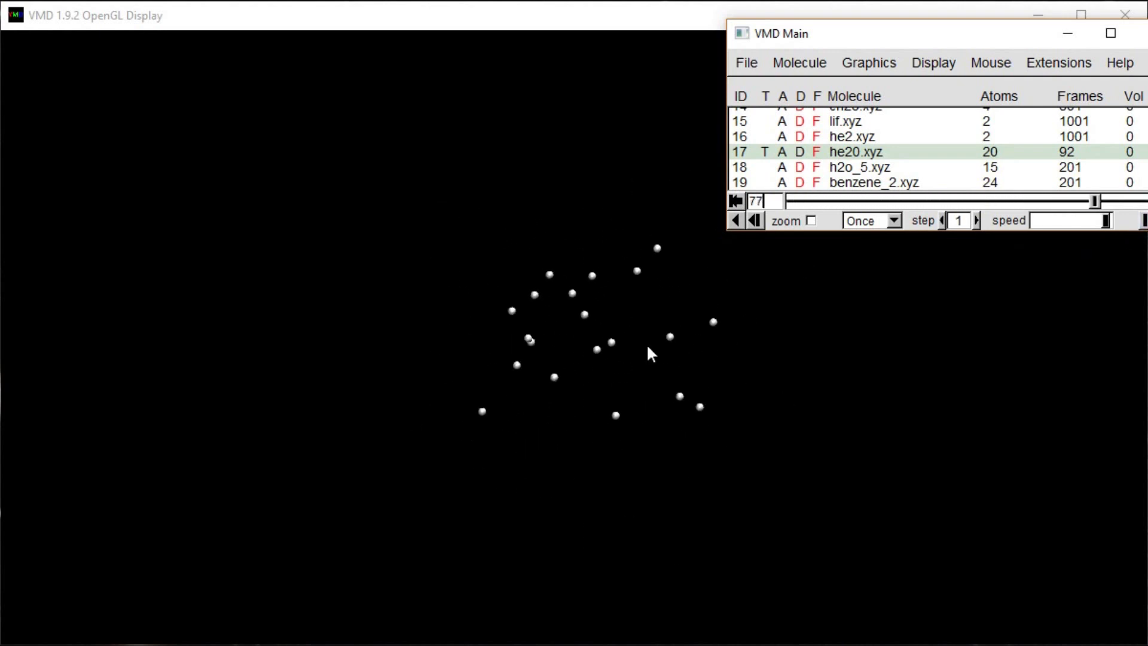
left_click(780, 204)
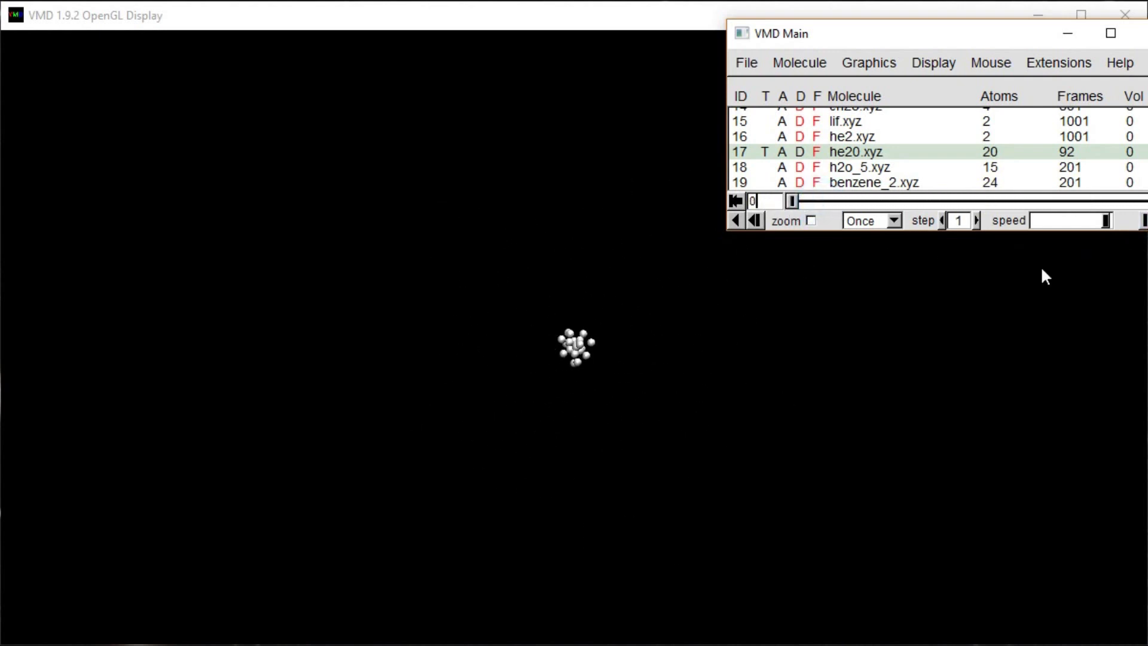
left_click(1144, 221)
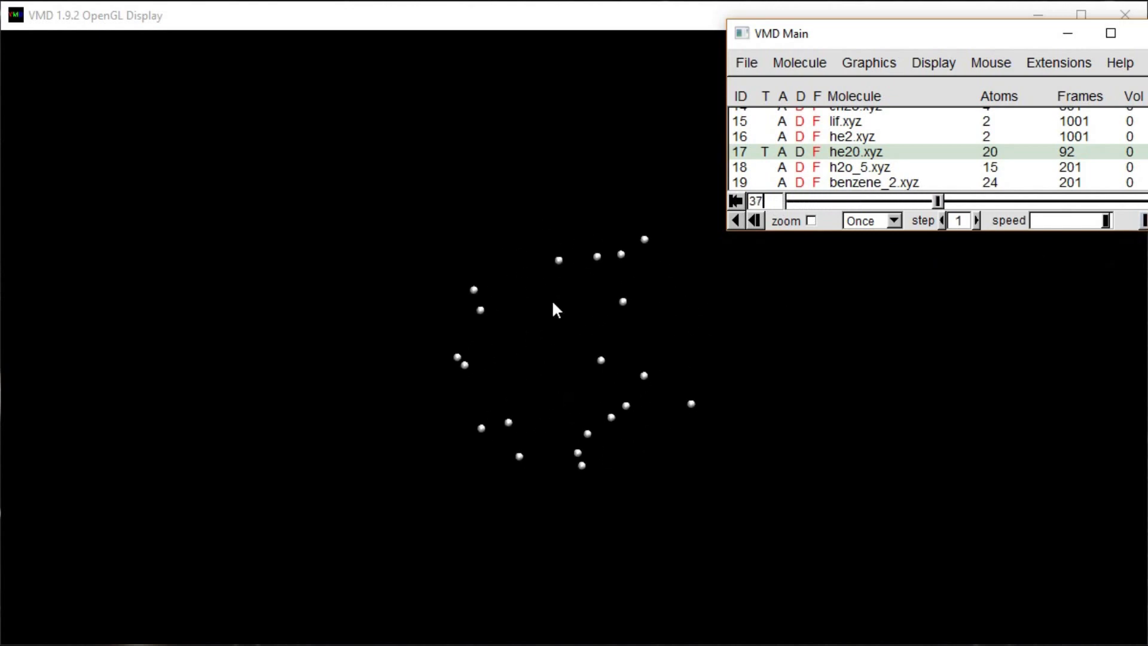
left_click(800, 152)
Show h2o_5 in a top-down view, play it from frame 0, then hide it.
left_click(799, 168)
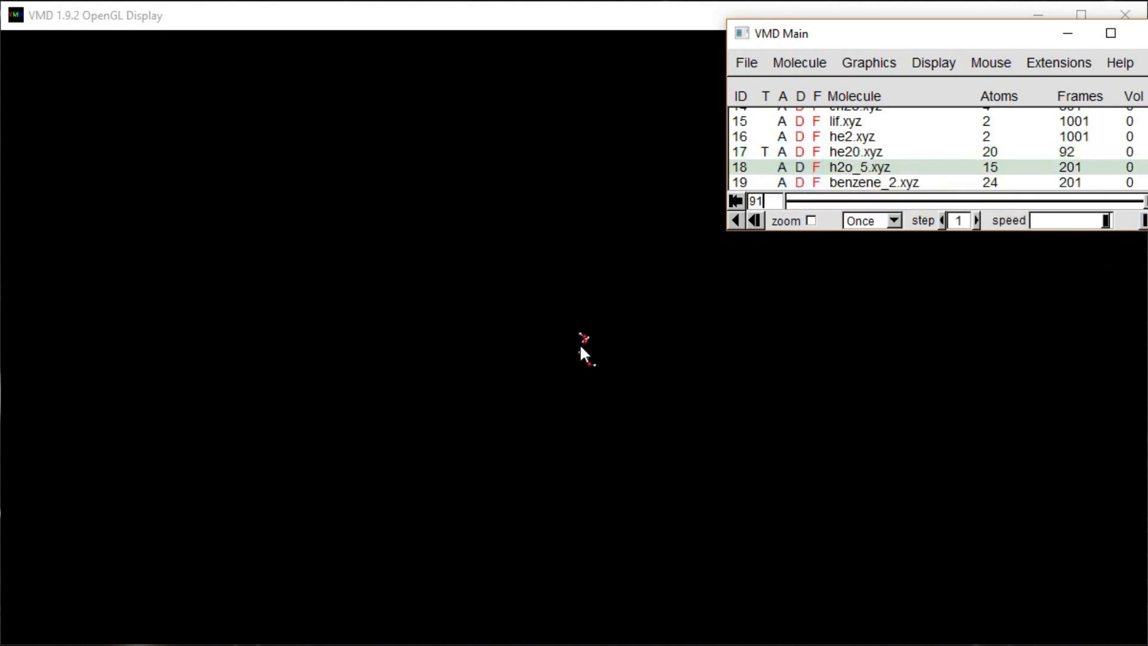
left_click_drag(527, 410, 707, 377)
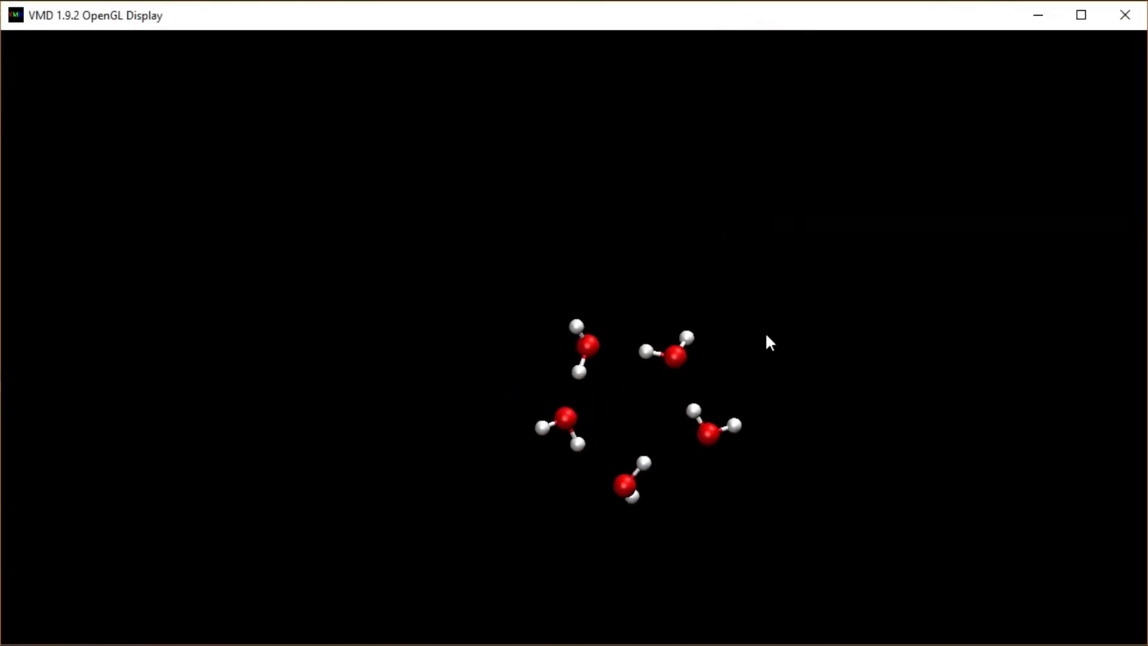
key("alt+Tab")
left_click_drag(1013, 33, 944, 35)
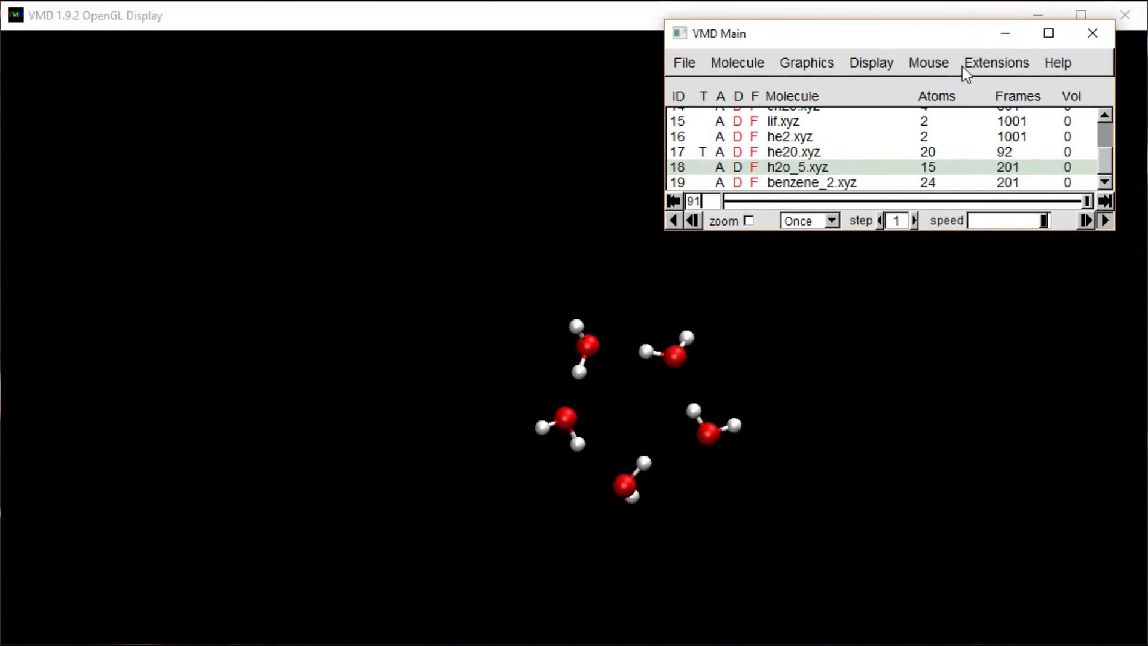
left_click_drag(1088, 200, 687, 239)
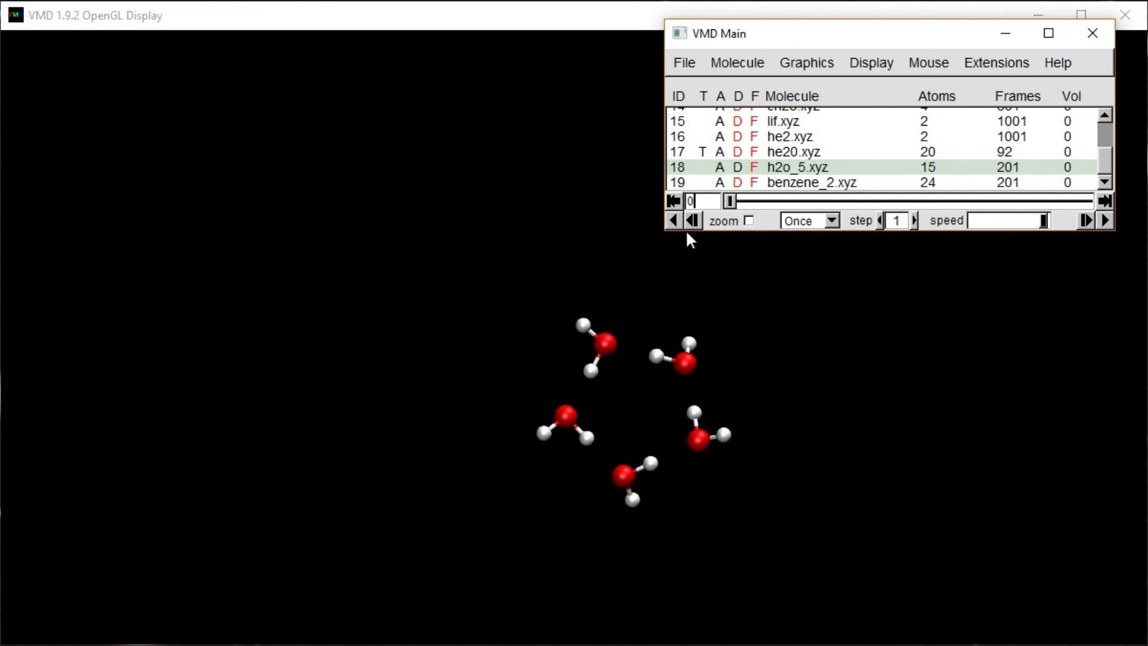
left_click(1103, 221)
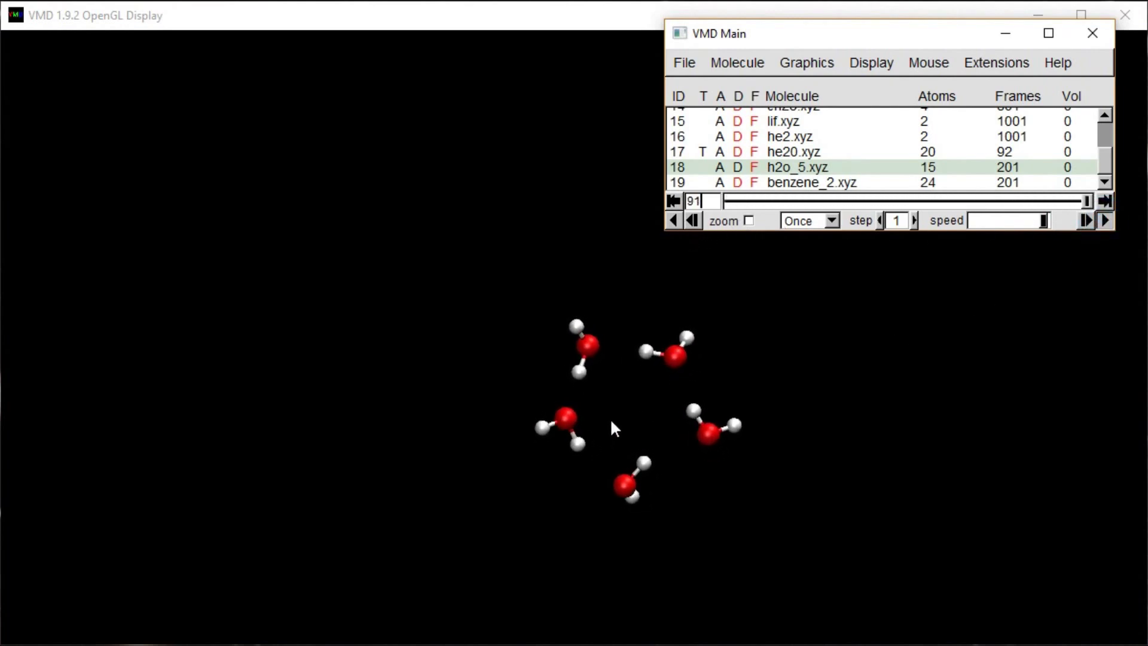
left_click(737, 166)
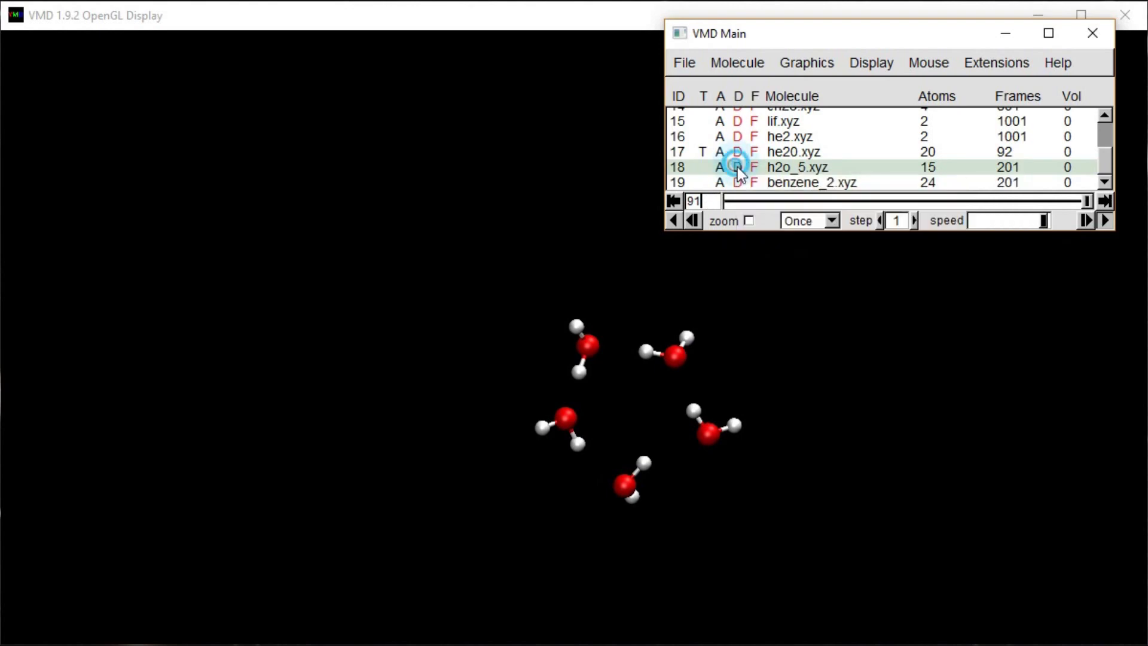
Show benzene_2 and play it three times from the first frame, then switch to Acrobat Reader.
left_click(737, 183)
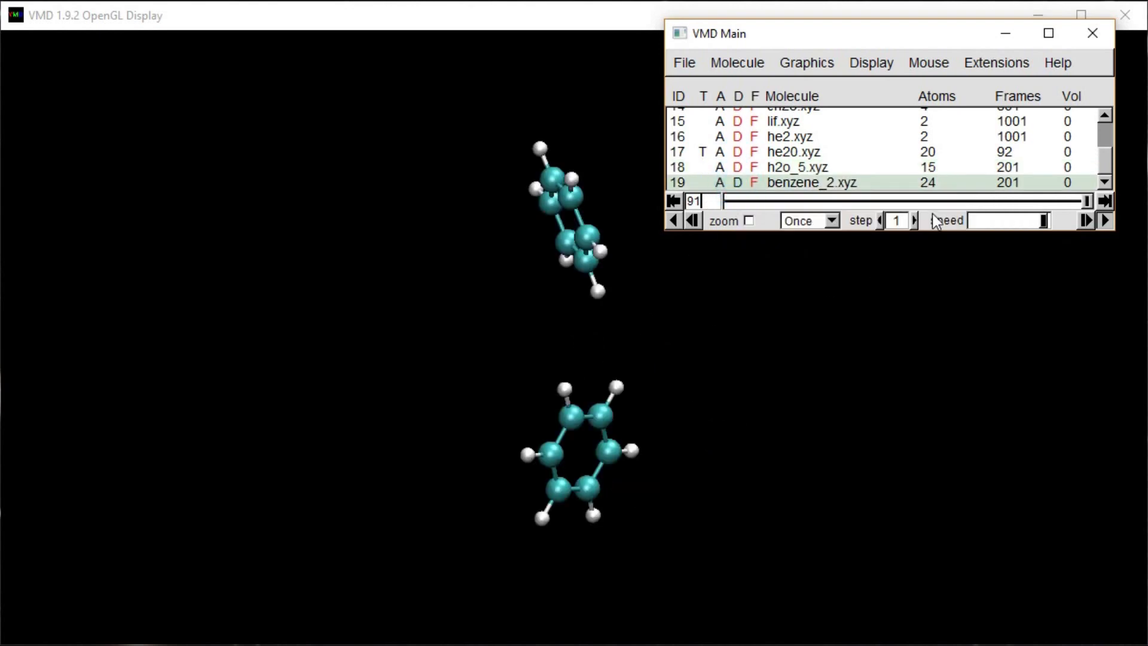
left_click(674, 201)
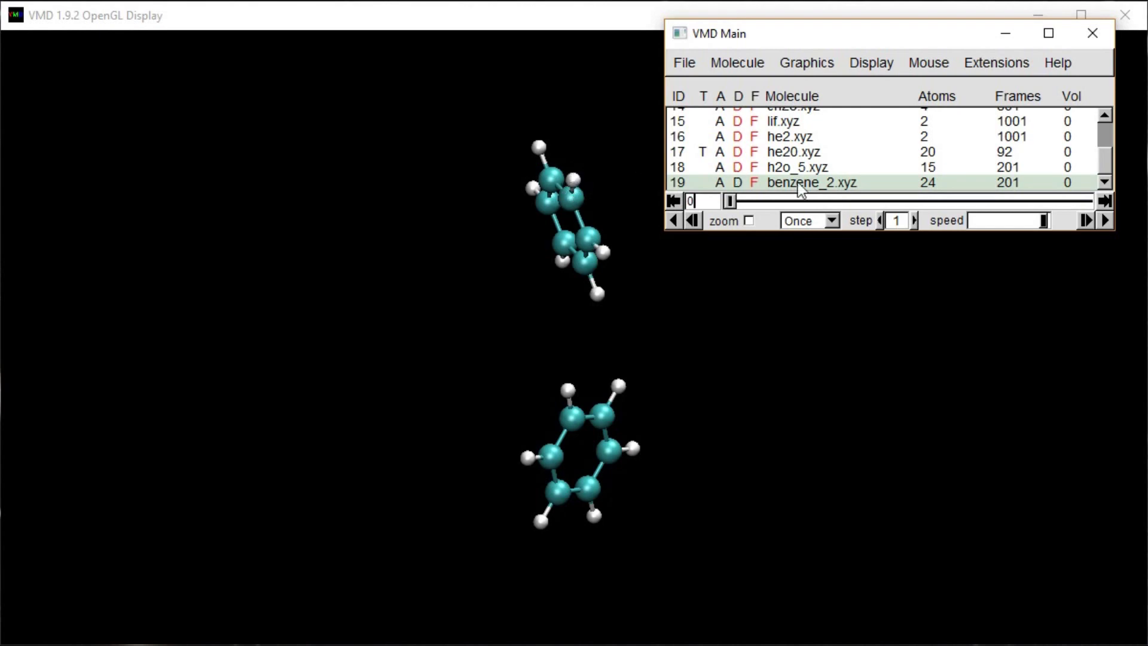
left_click(1105, 220)
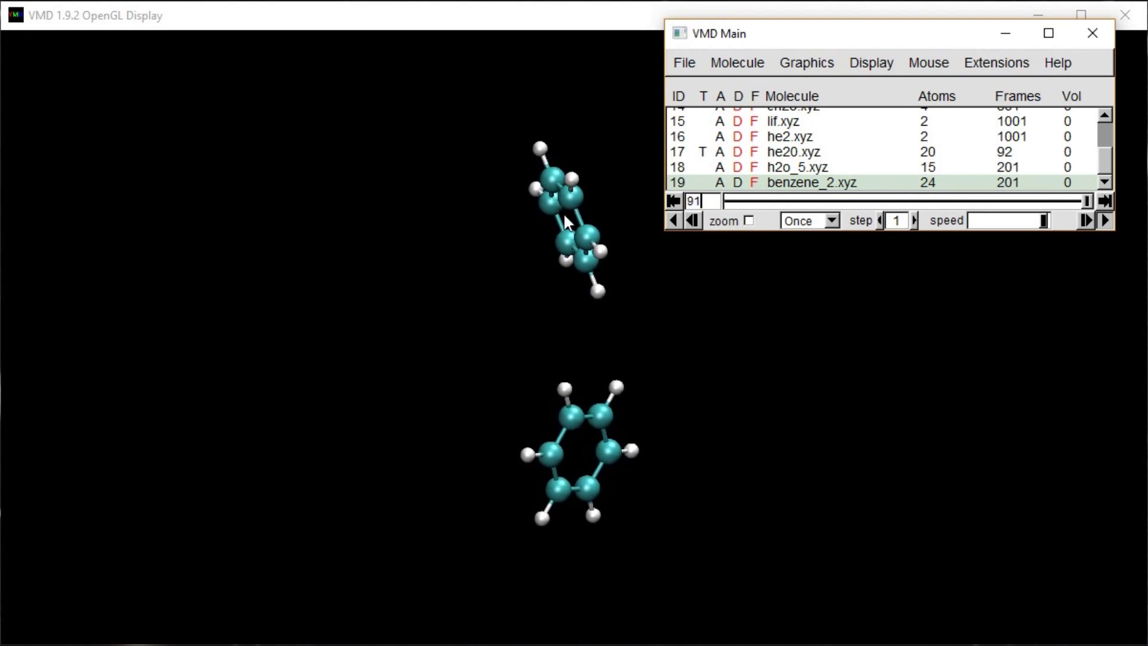
left_click_drag(823, 199, 736, 206)
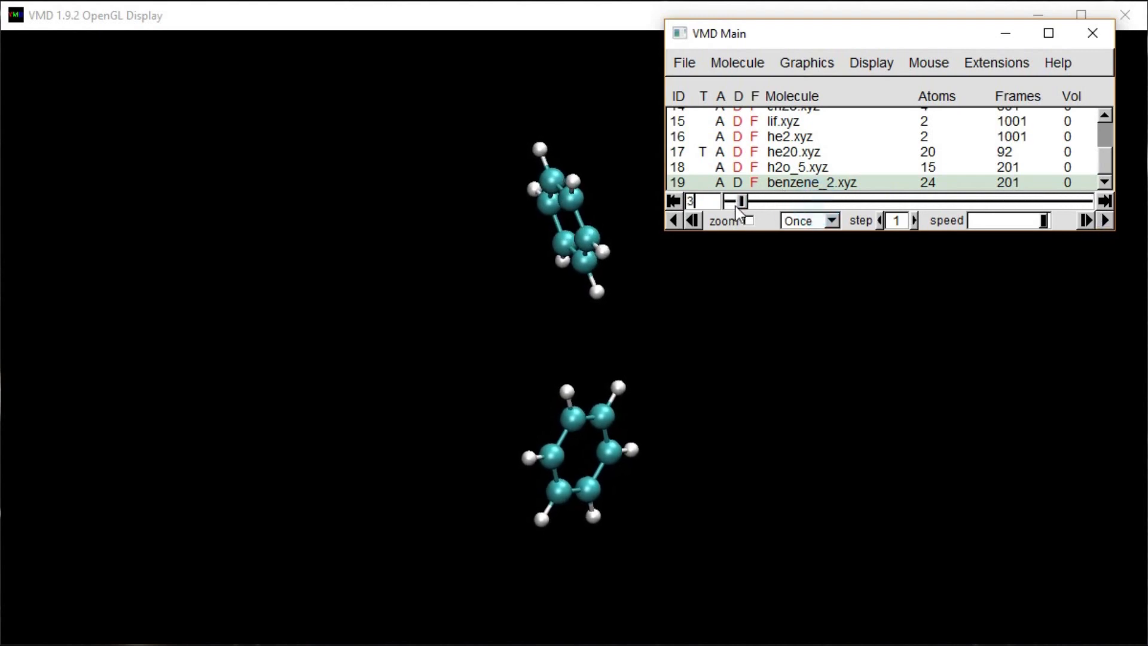
left_click(1105, 220)
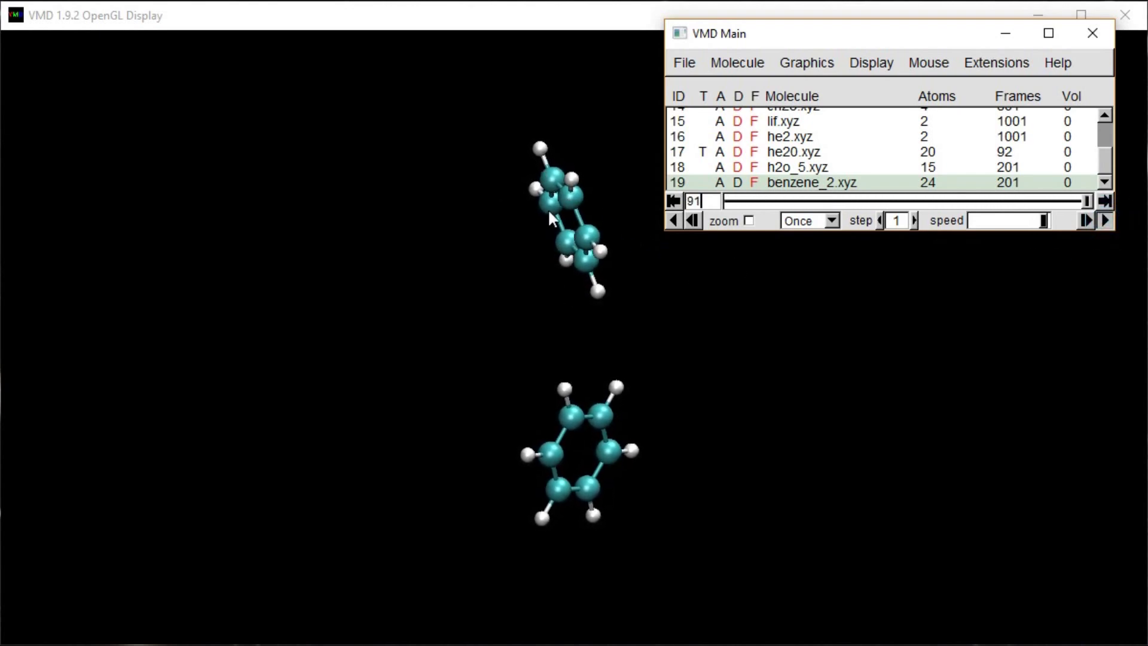
left_click_drag(909, 201, 715, 204)
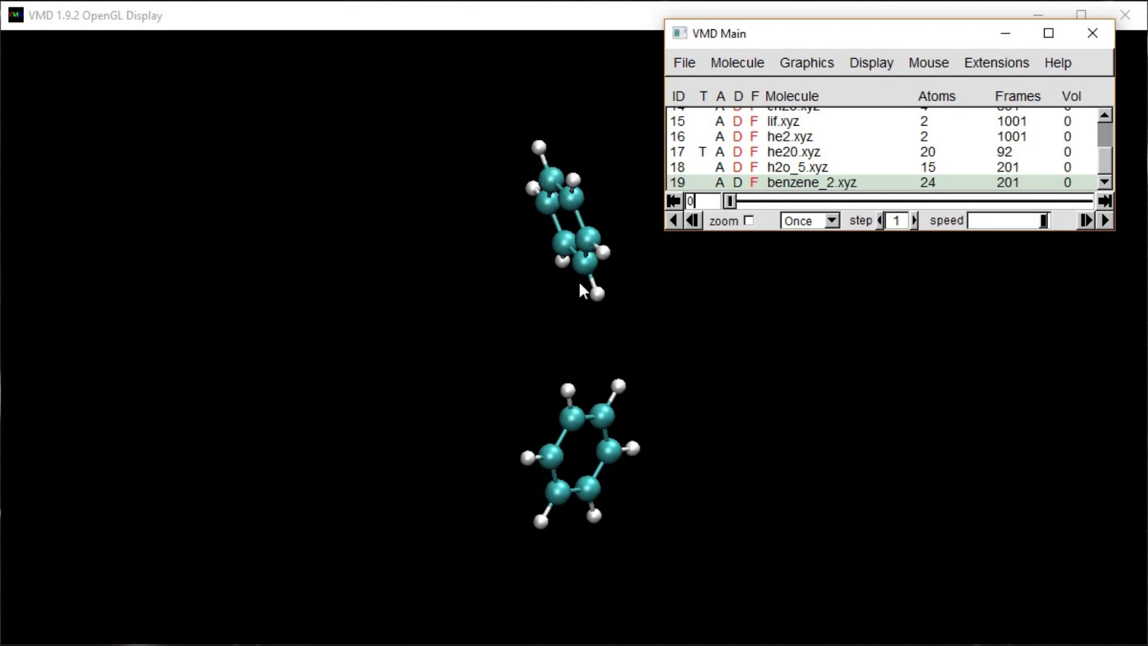
left_click(1103, 220)
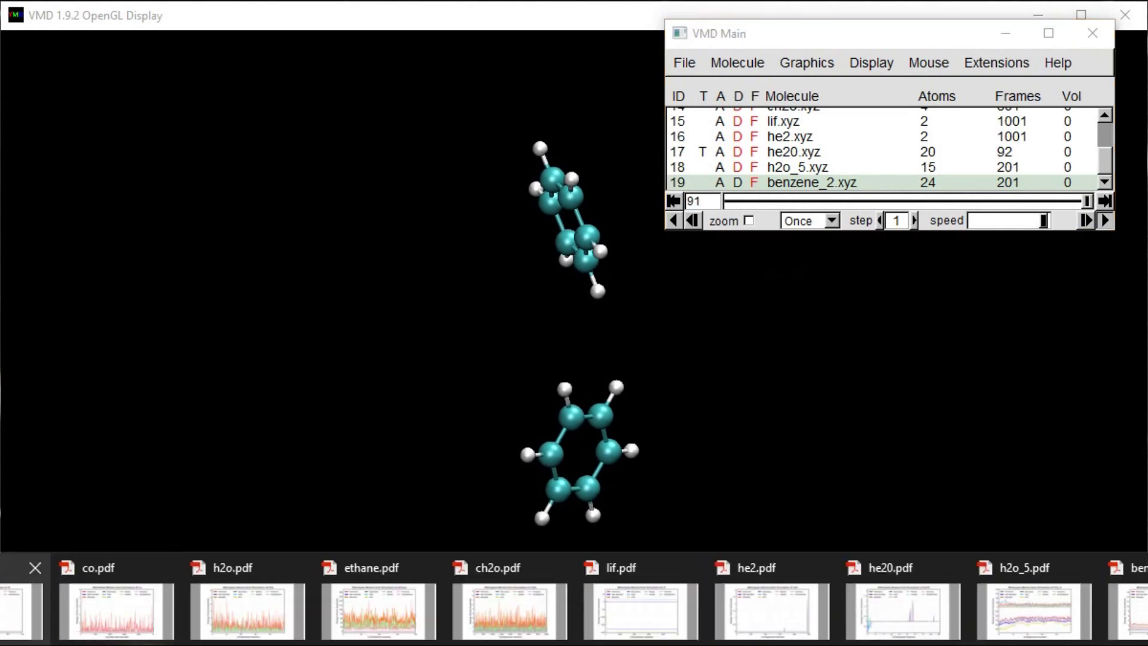
left_click(24, 604)
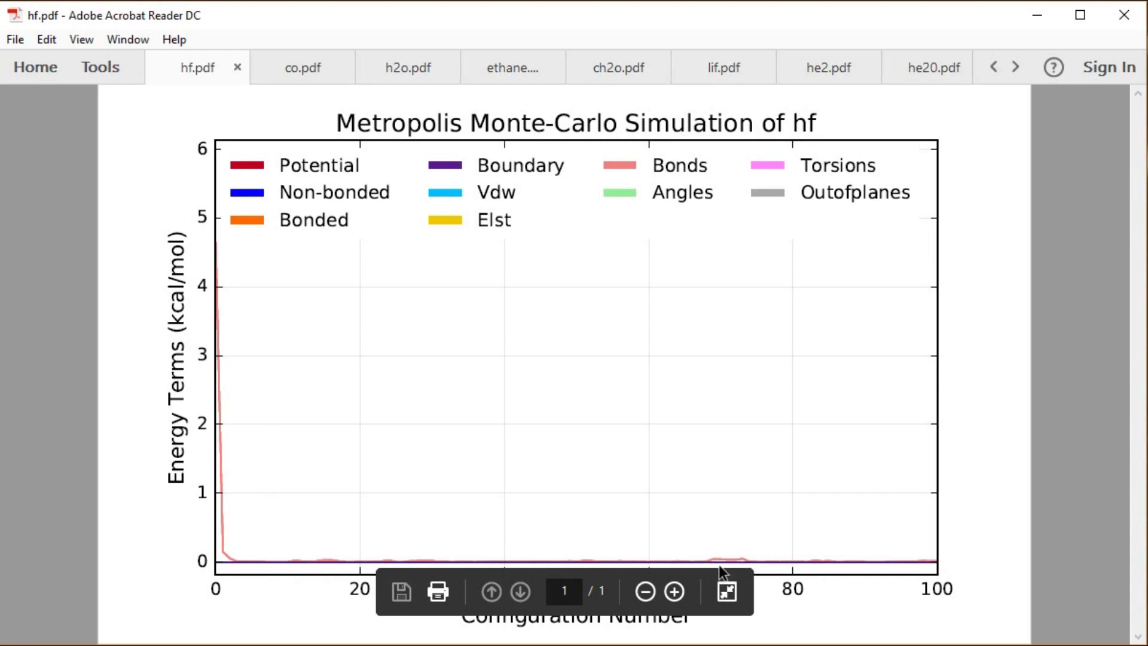
Switch from the hf.pdf plot to the co.pdf energy-terms plot.
left_click(298, 64)
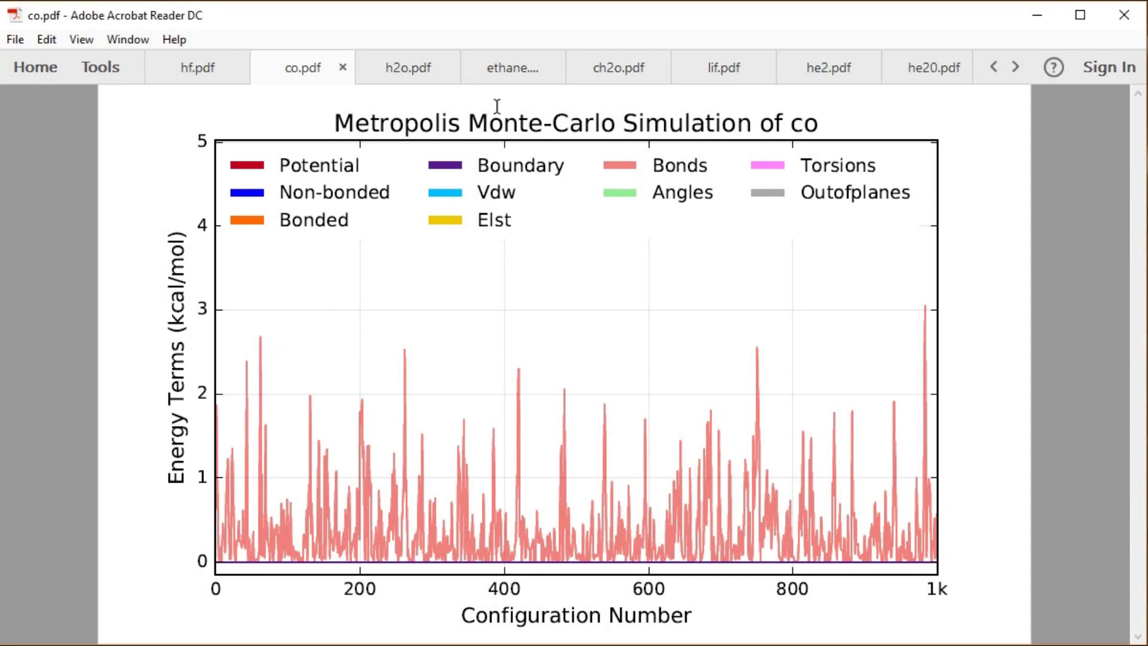
View the h2o, ethane, ch2o and lif energy-term plots in turn.
left_click(391, 65)
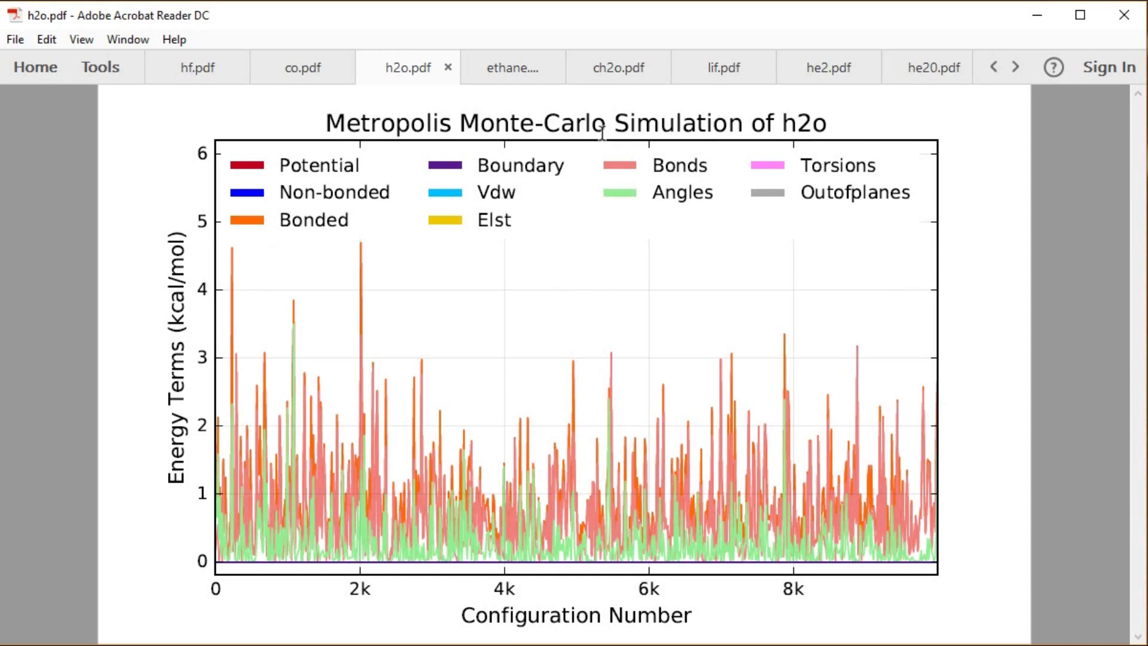
left_click(507, 67)
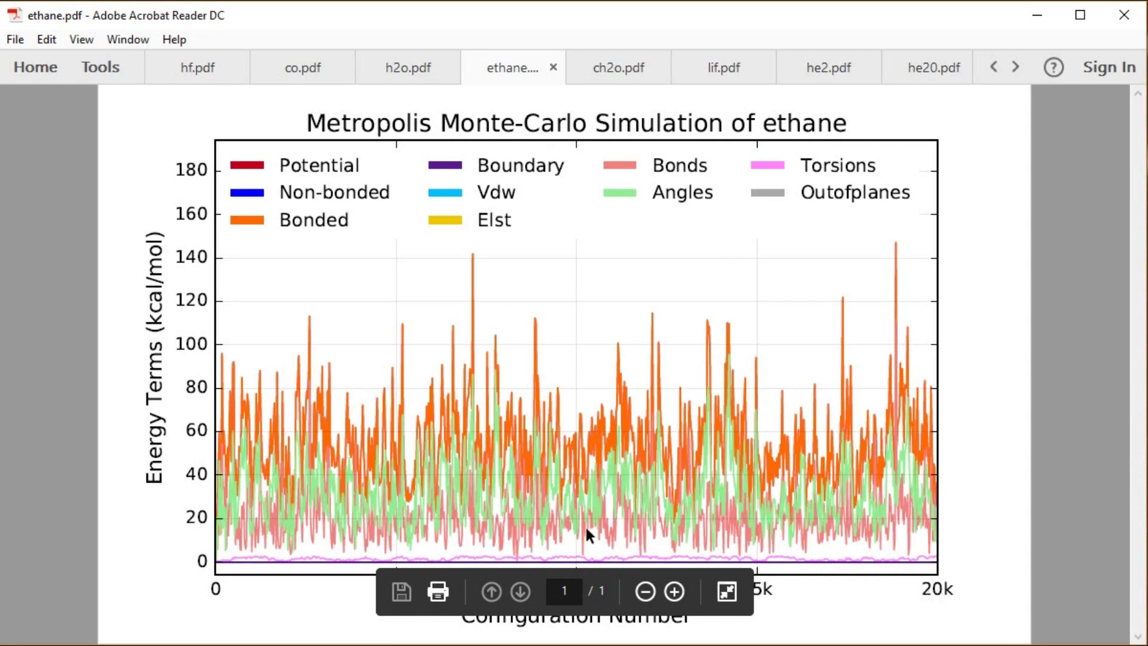
left_click(605, 62)
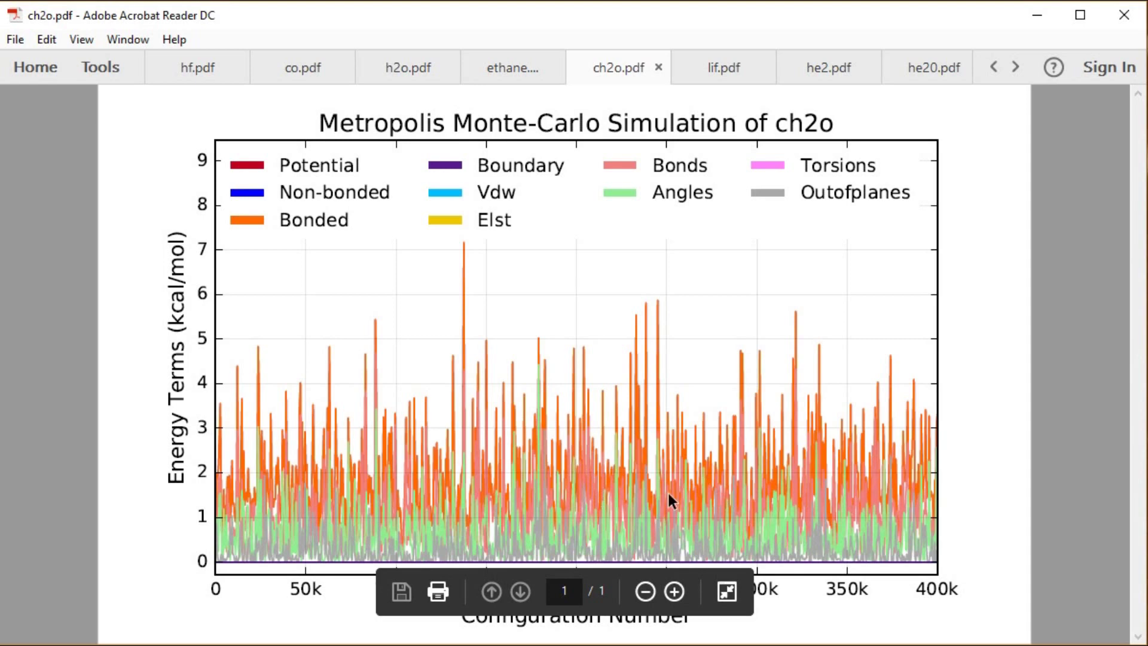
left_click(711, 64)
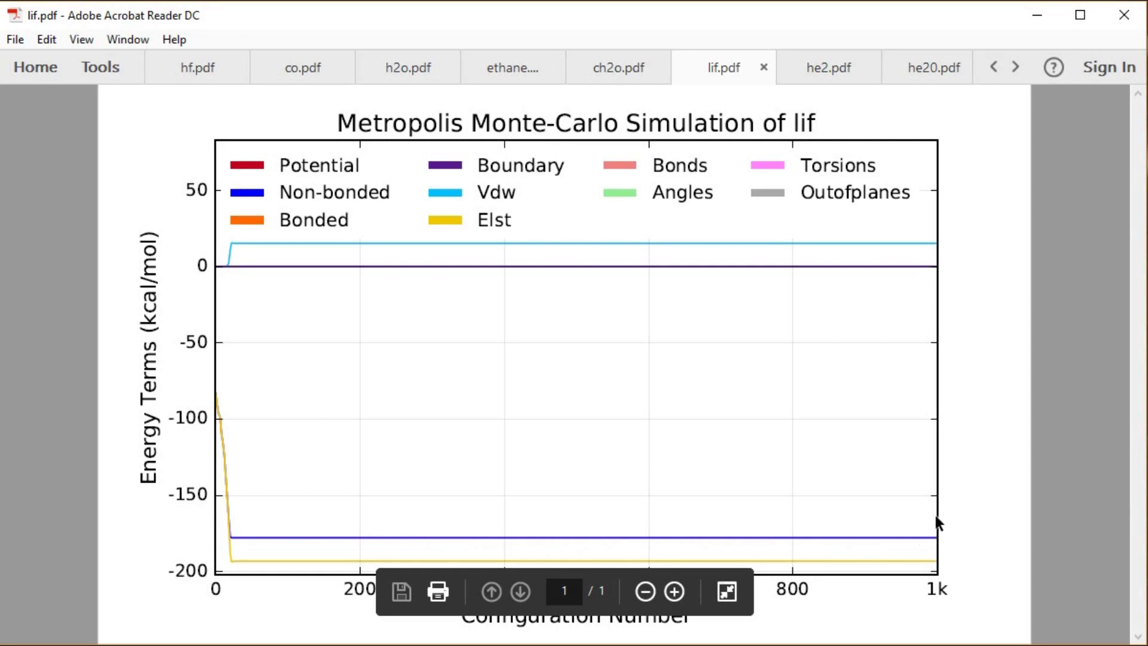
View the he2 and he20 energy plots, then reveal the remaining open PDF documents.
left_click(814, 67)
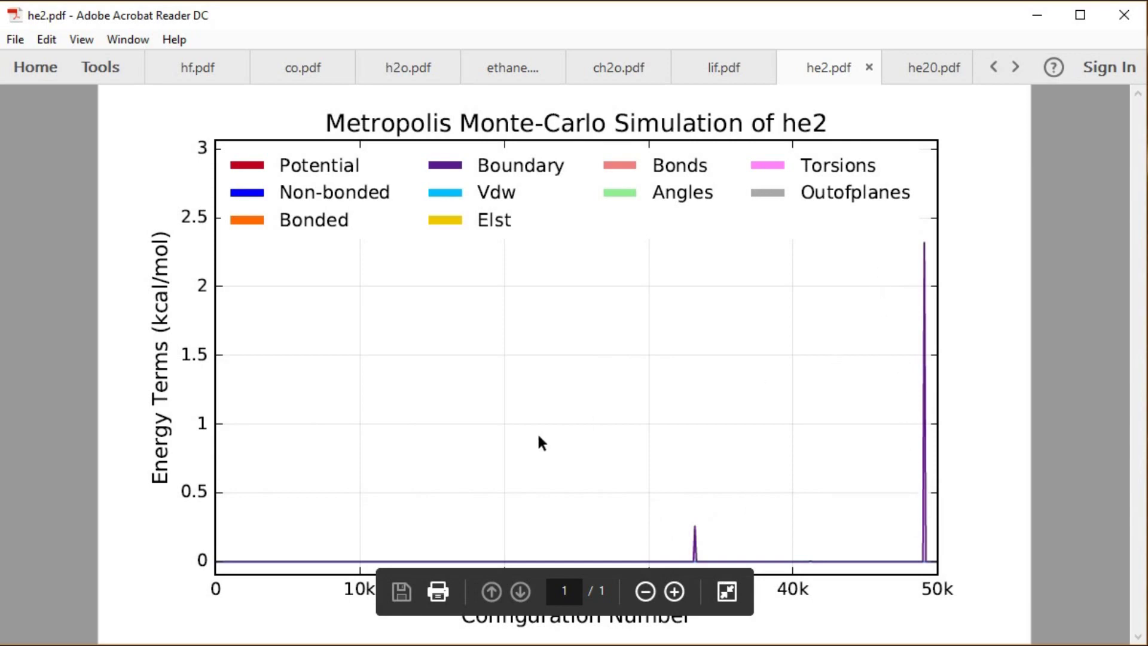
left_click(915, 62)
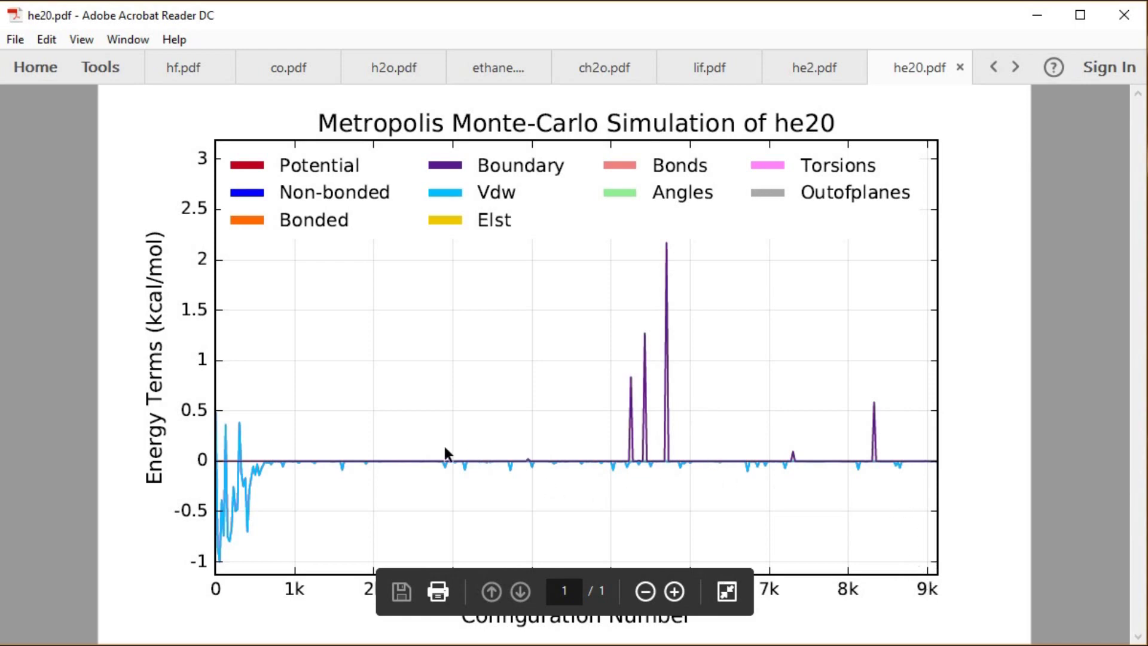
left_click(1014, 67)
View the h2o_5.pdf energy plot, then switch to the benzene_2.pdf benzene-dimer plot.
left_click(1014, 67)
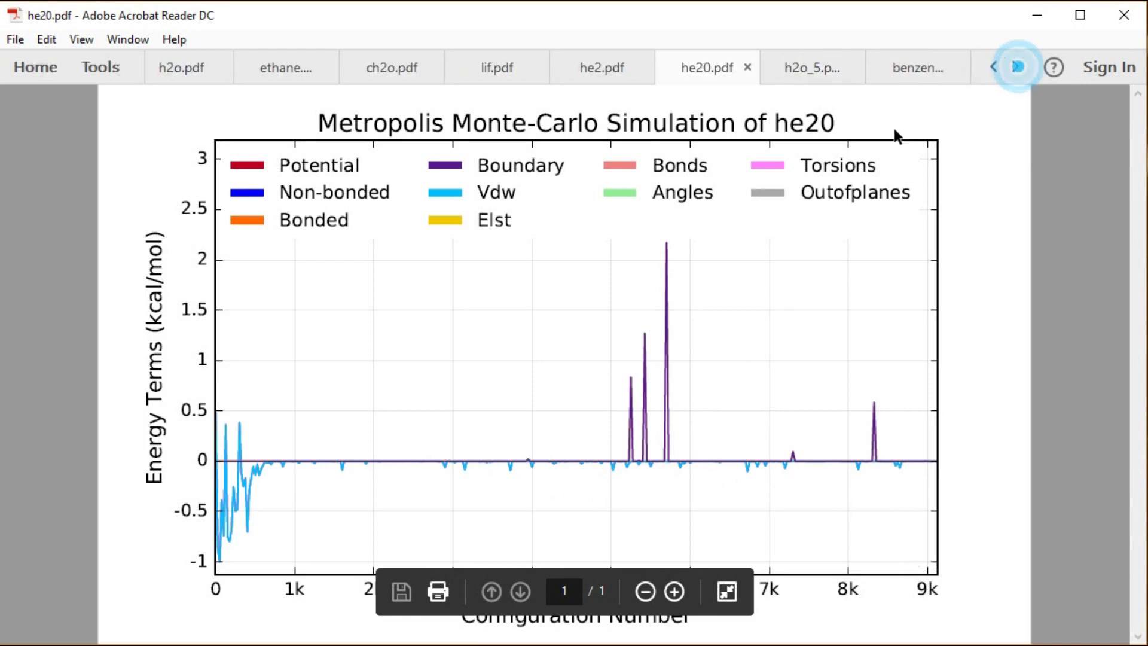
left_click(795, 68)
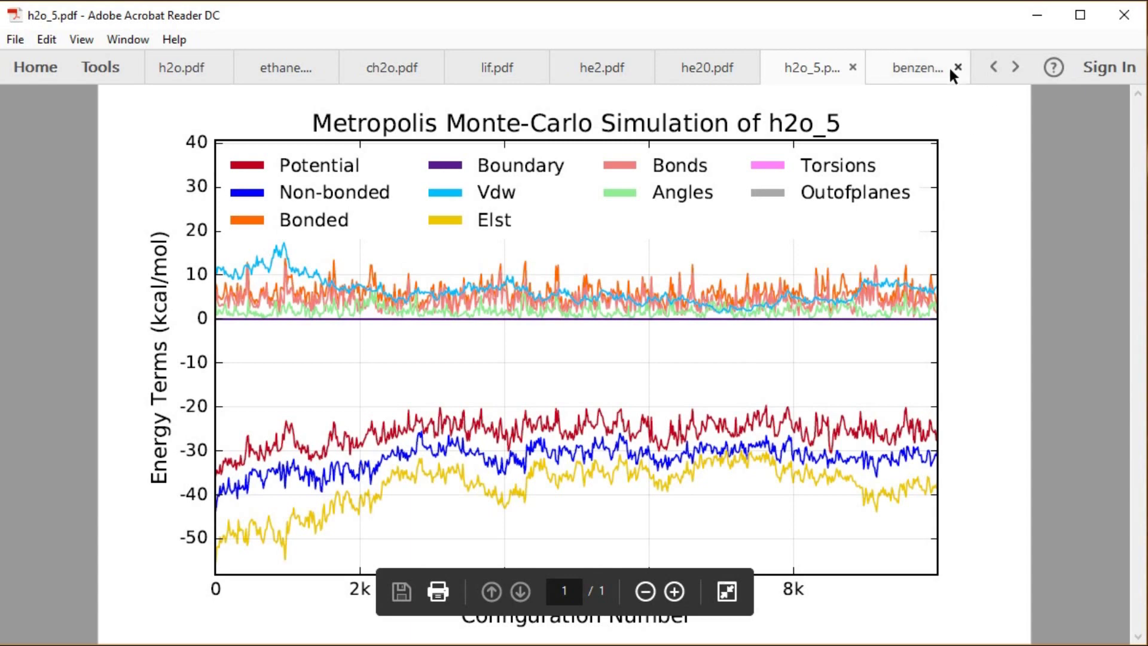
left_click(907, 65)
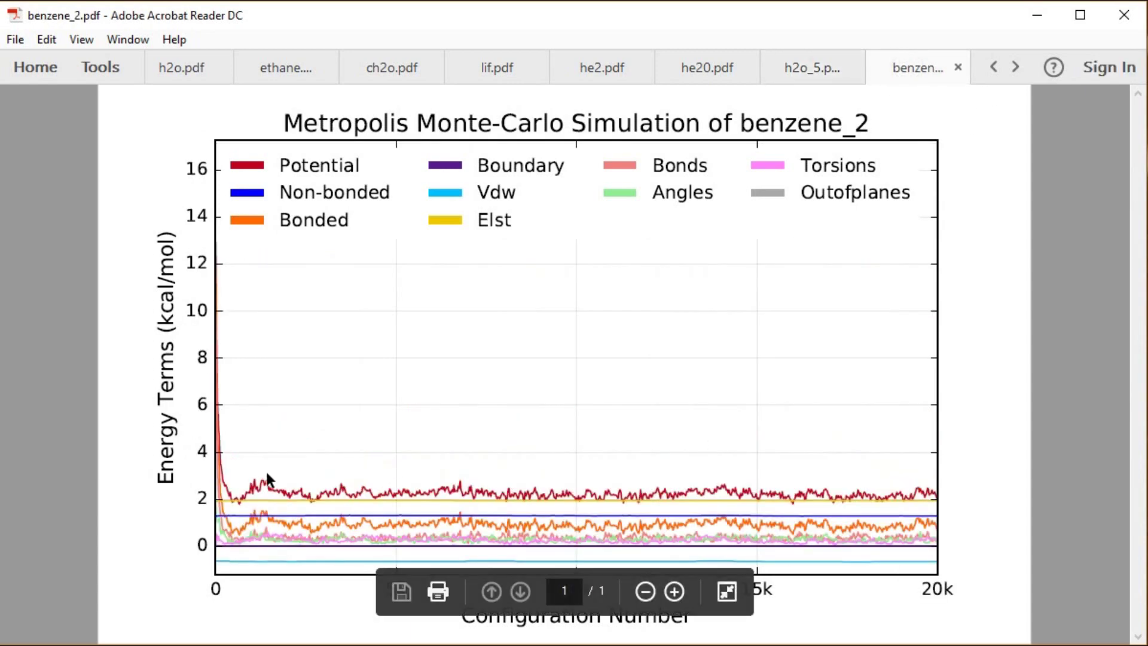